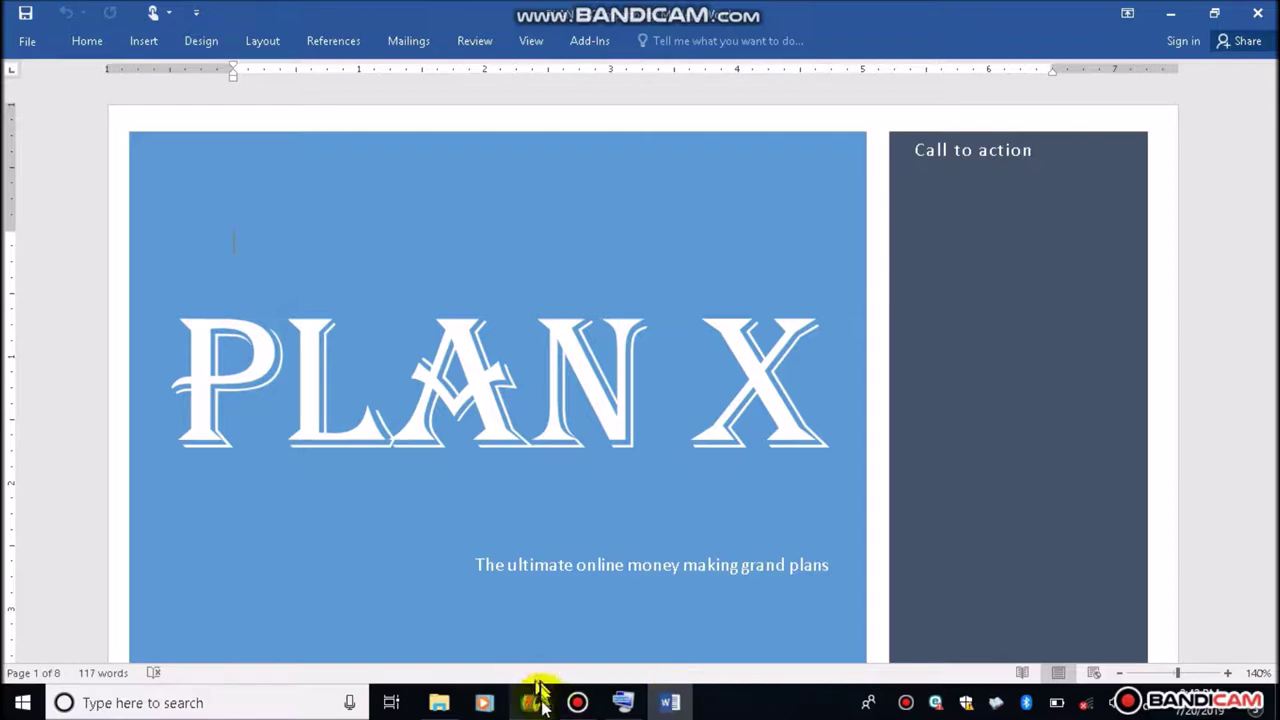
Bring up the On-Screen Keyboard, minimise it again, and show the desktop in place of the Word document
{"action": "left_click", "coordinate": [632, 710]}
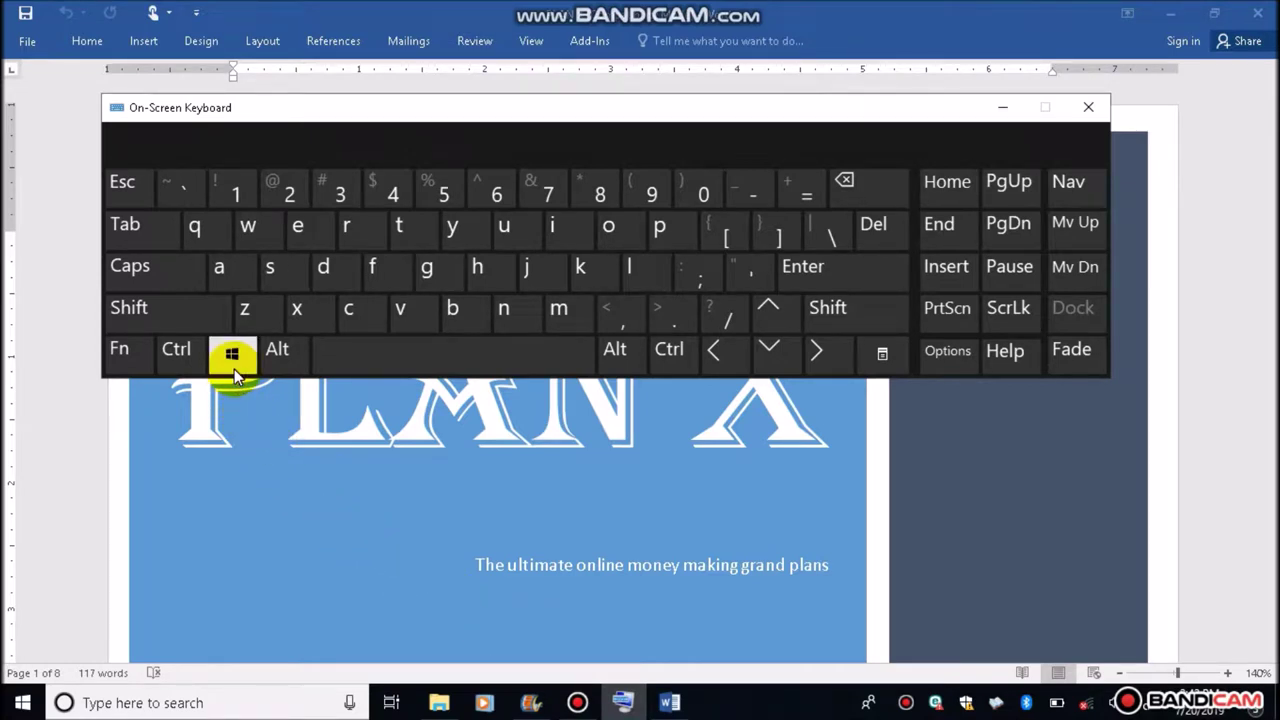
{"action": "left_click", "coordinate": [233, 358]}
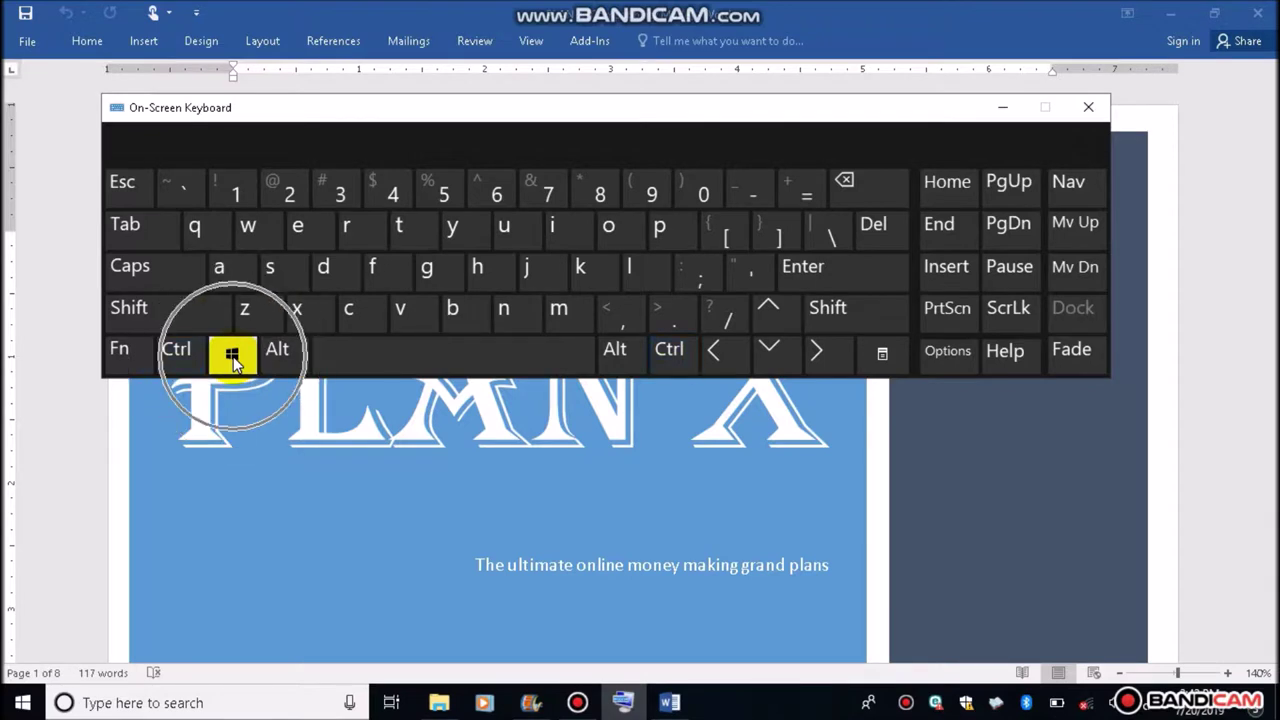
{"action": "left_click", "coordinate": [295, 278]}
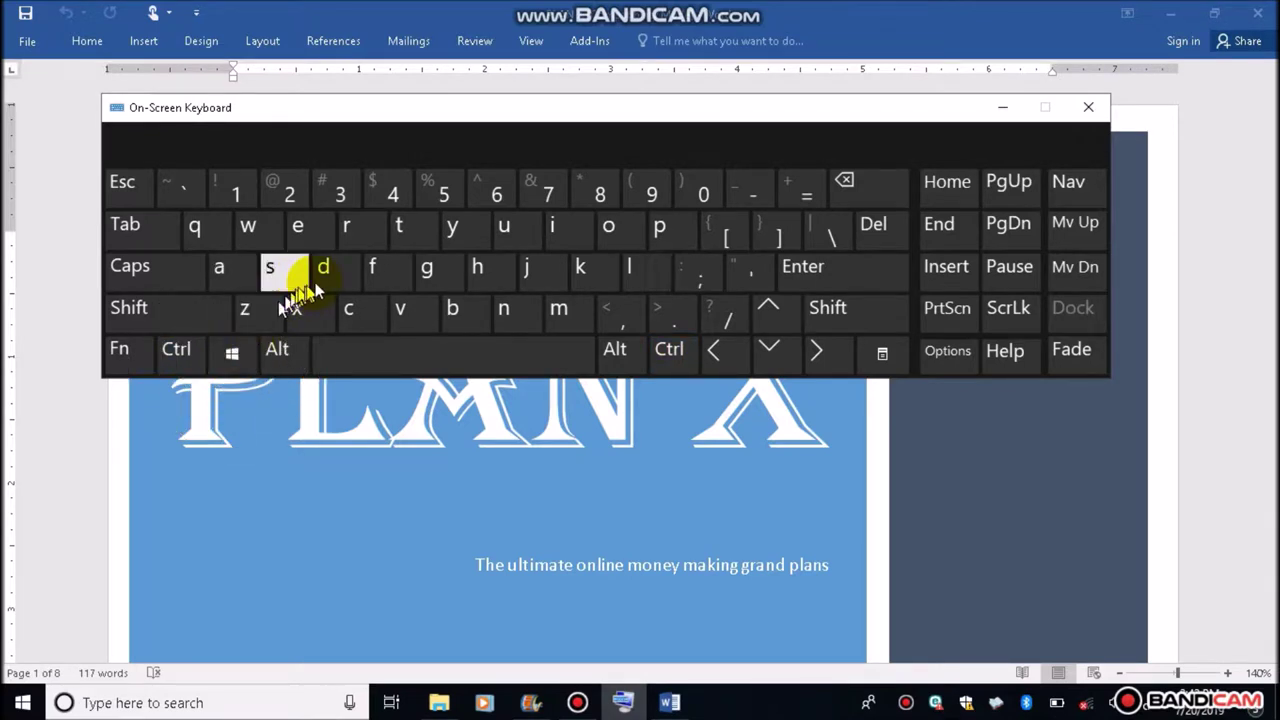
{"action": "left_click", "coordinate": [1005, 108]}
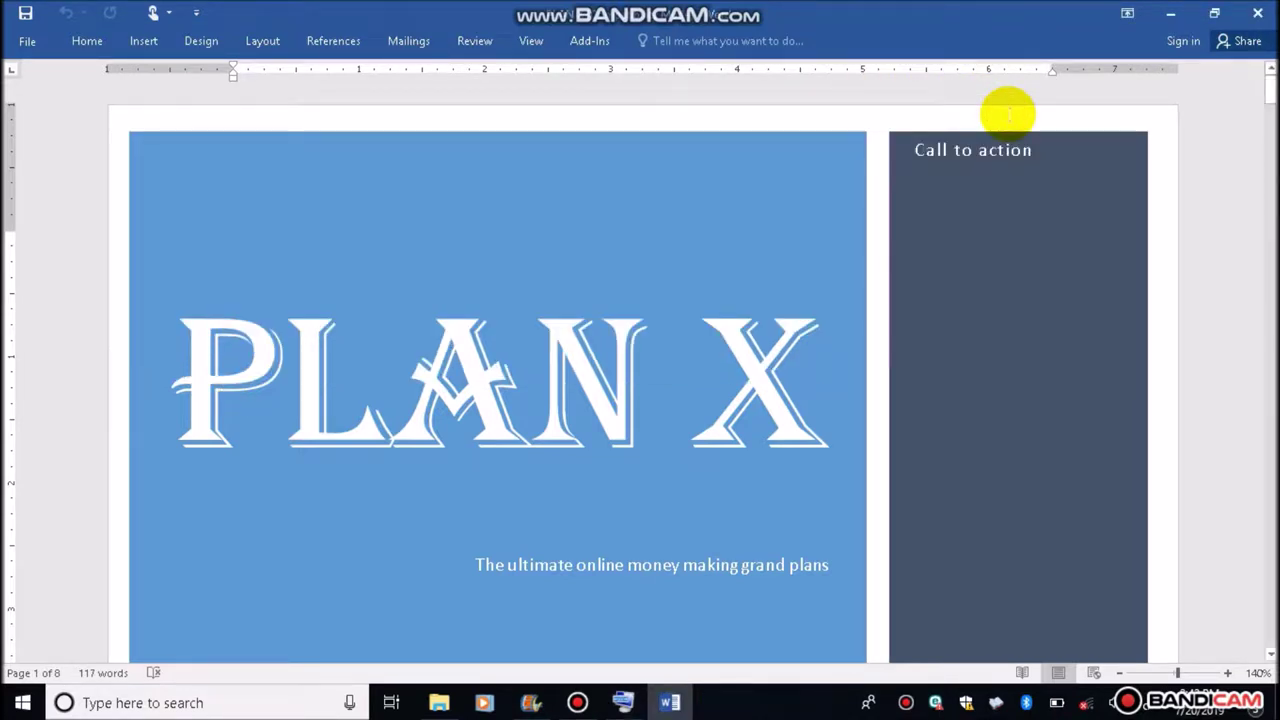
{"action": "key", "text": "super+d"}
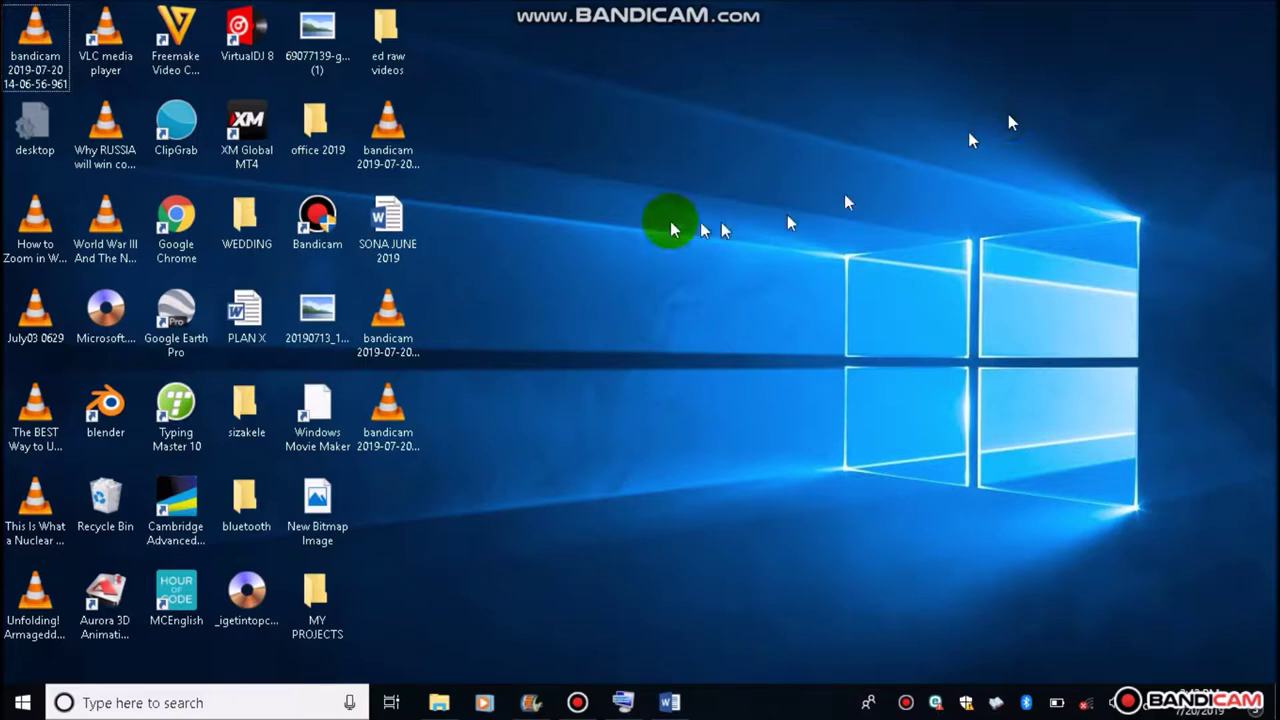
Create a new folder on the desktop with its default name, and delete it again
{"action": "right_click", "coordinate": [530, 250]}
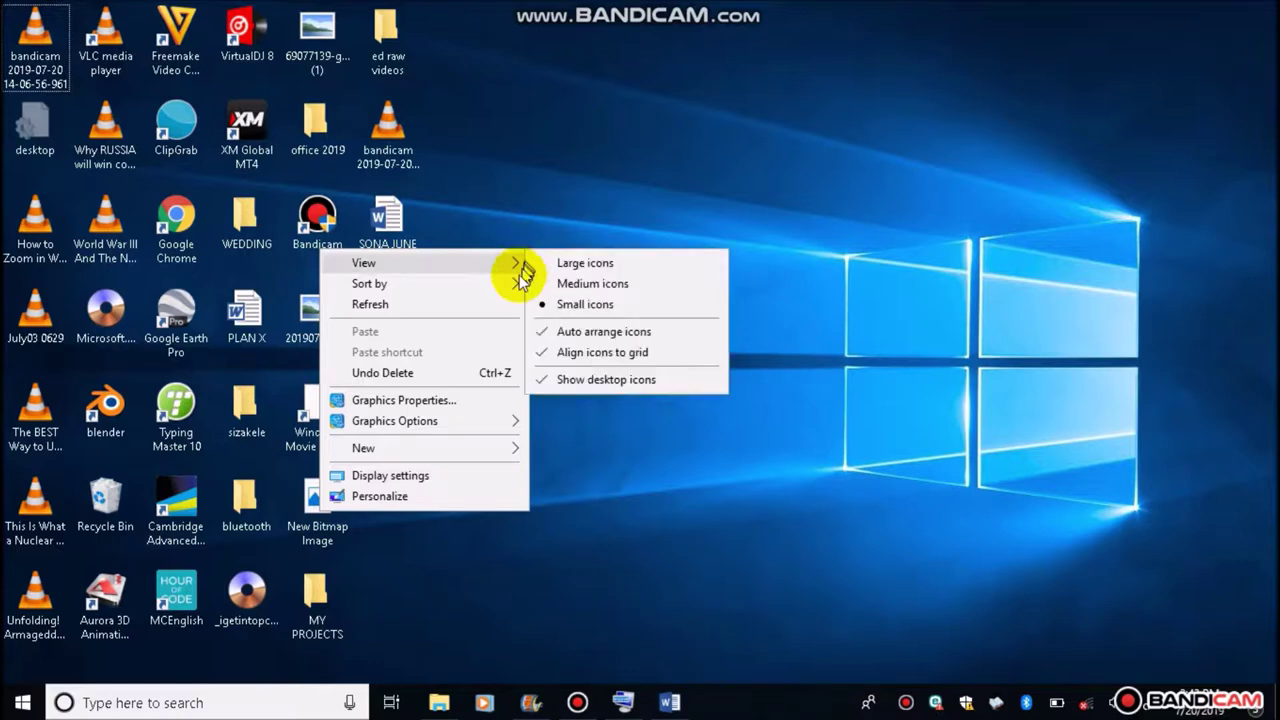
{"action": "mouse_move", "coordinate": [516, 452]}
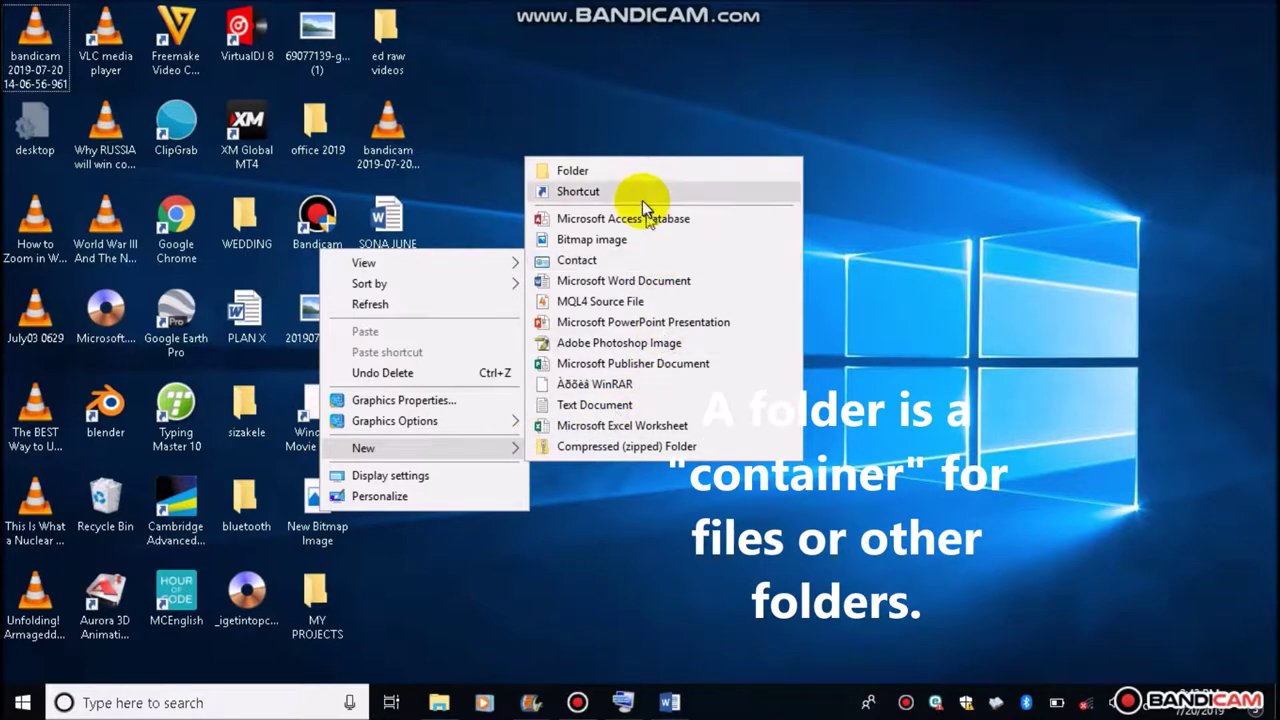
{"action": "left_click", "coordinate": [573, 171]}
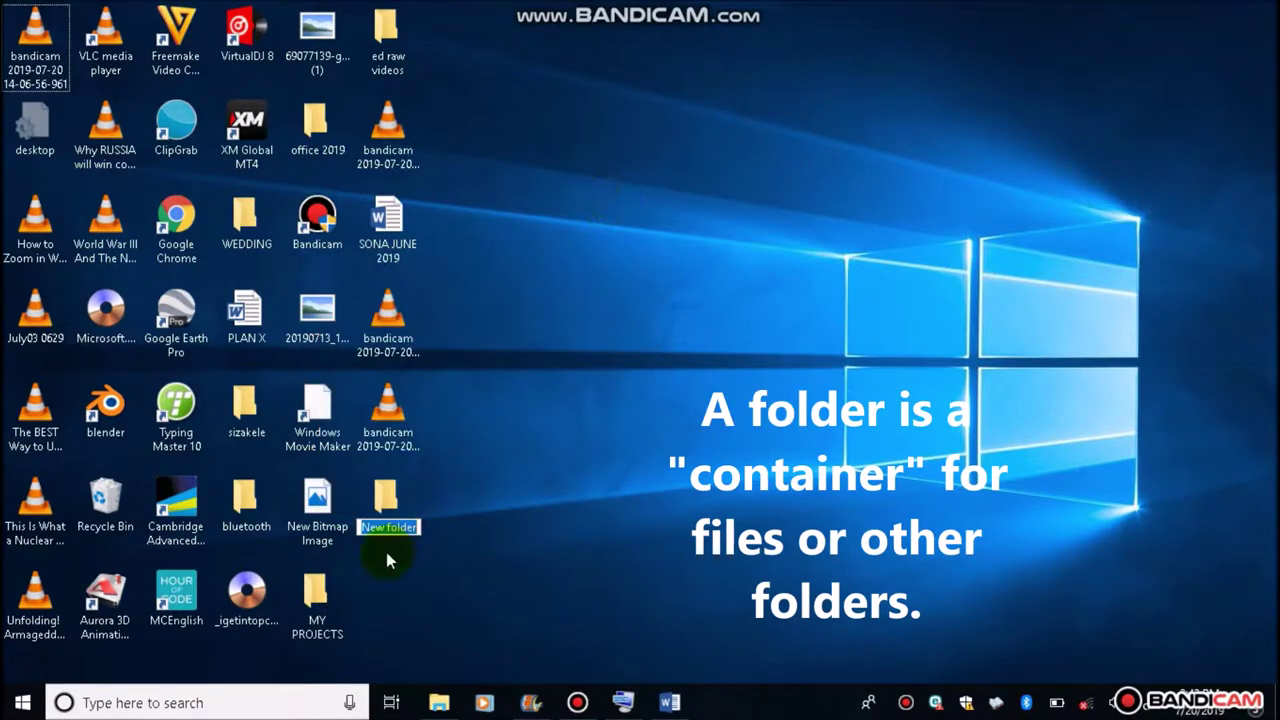
{"action": "left_click", "coordinate": [385, 505]}
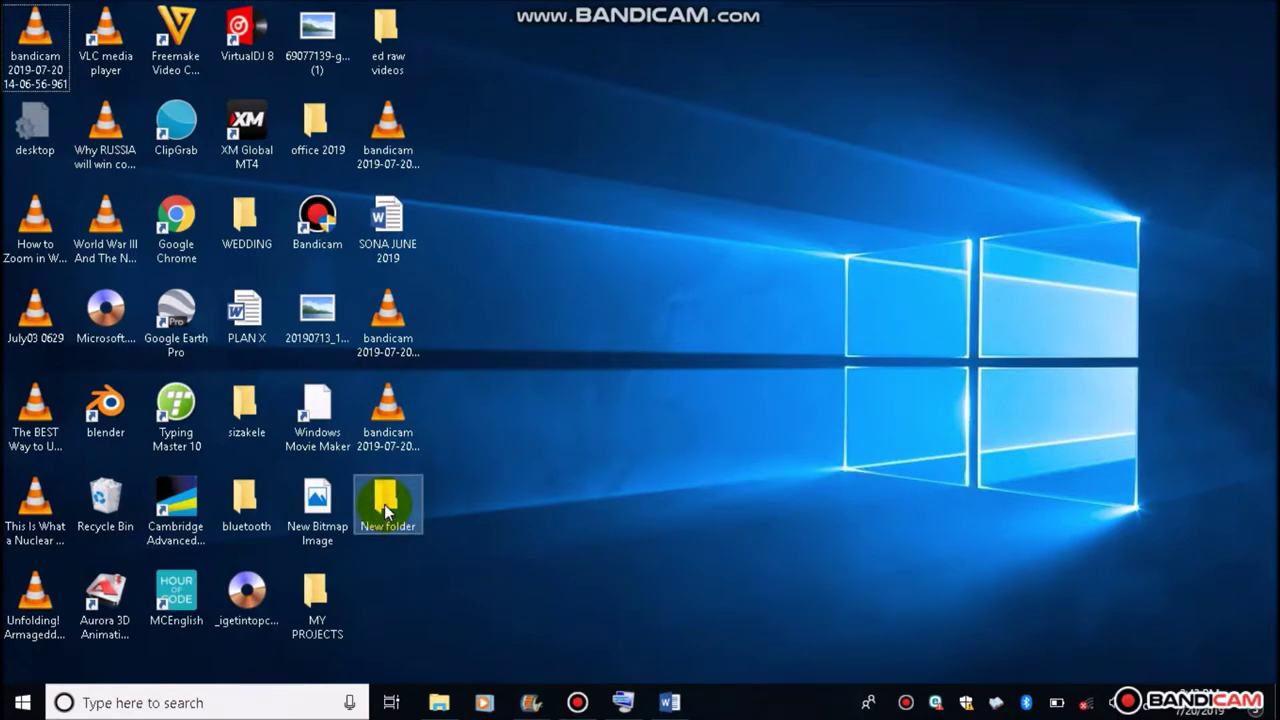
{"action": "right_click", "coordinate": [387, 510]}
{"action": "left_click", "coordinate": [240, 444]}
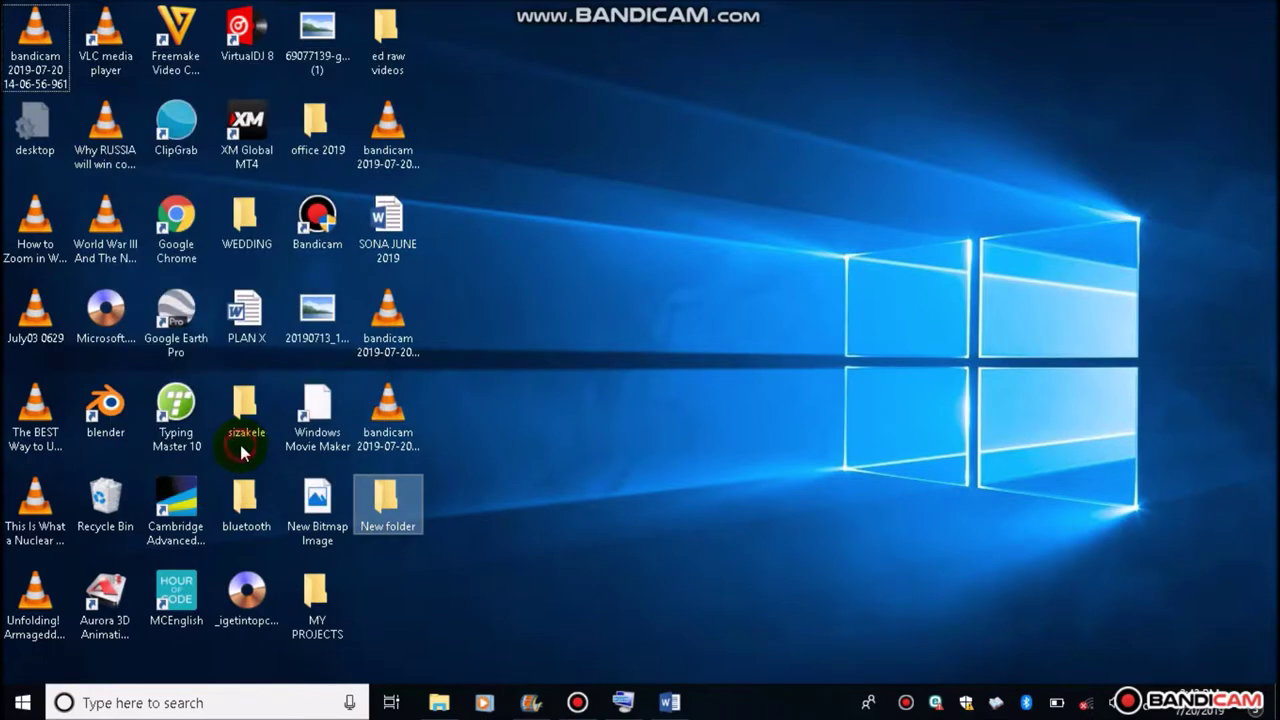
{"action": "left_click", "coordinate": [441, 475]}
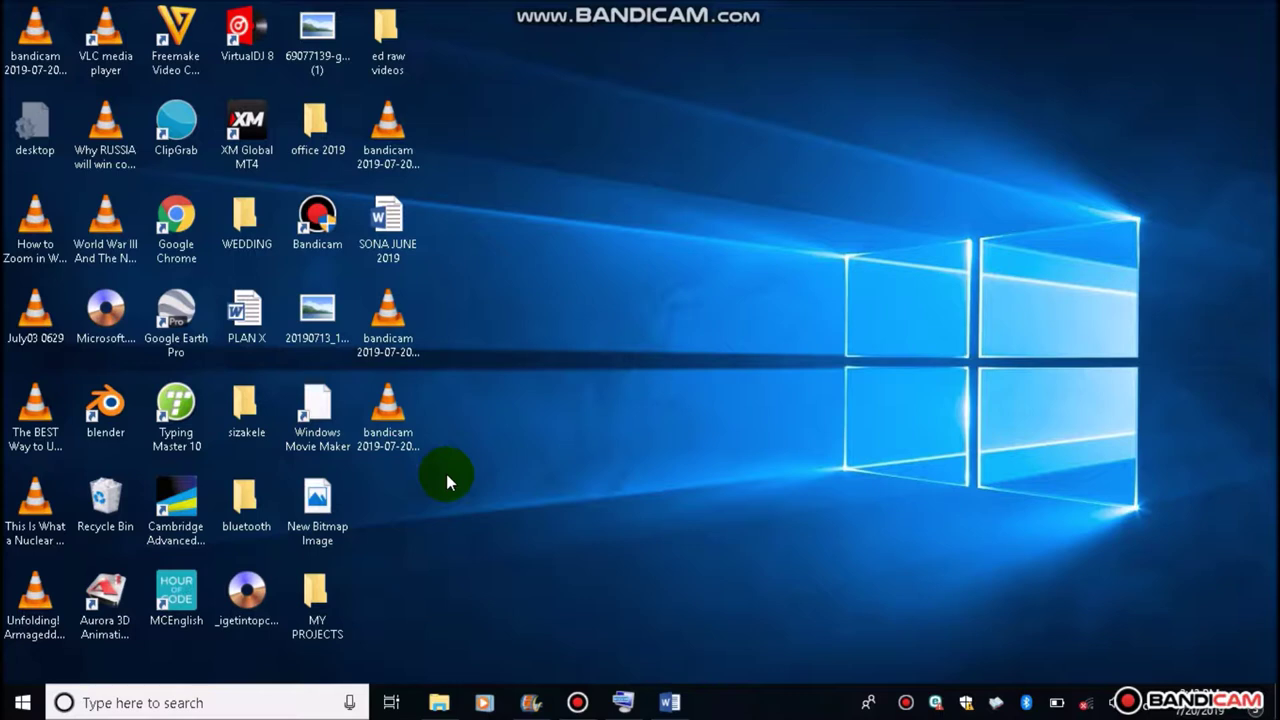
Create a new folder on the desktop and name it MY VIDEOS
{"action": "key", "text": "ctrl+shift+n"}
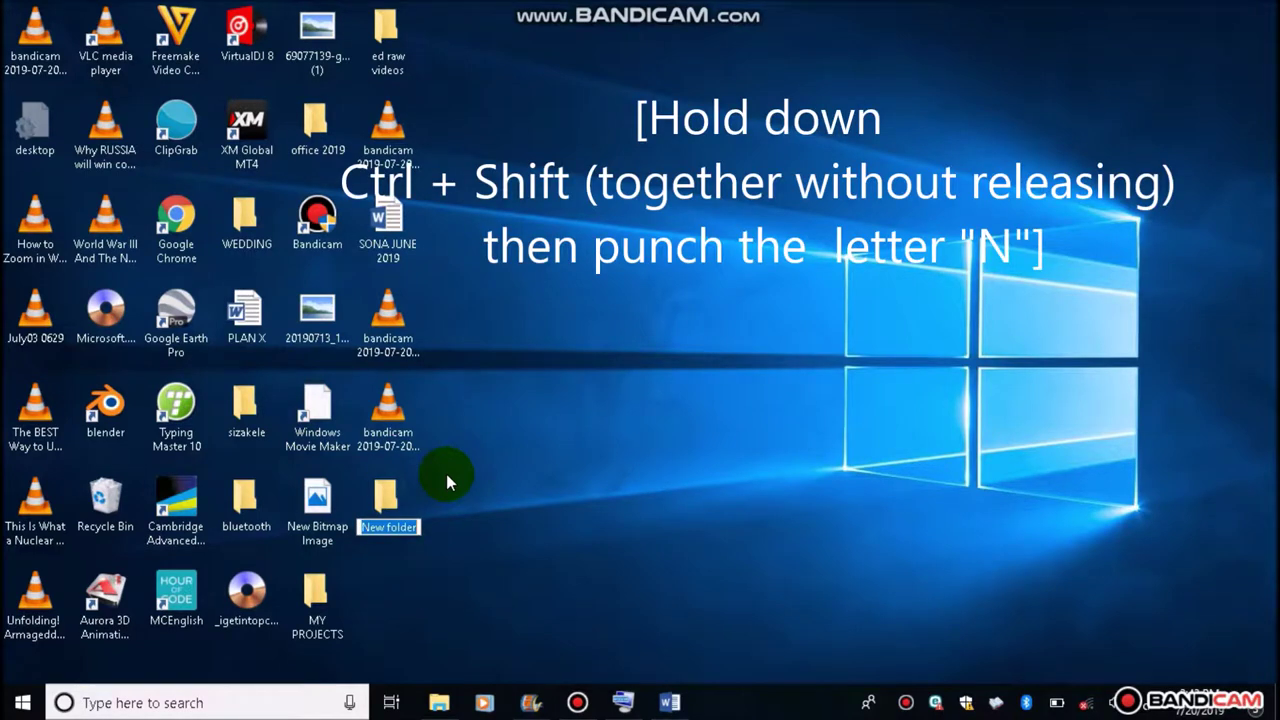
{"action": "left_click", "coordinate": [420, 492]}
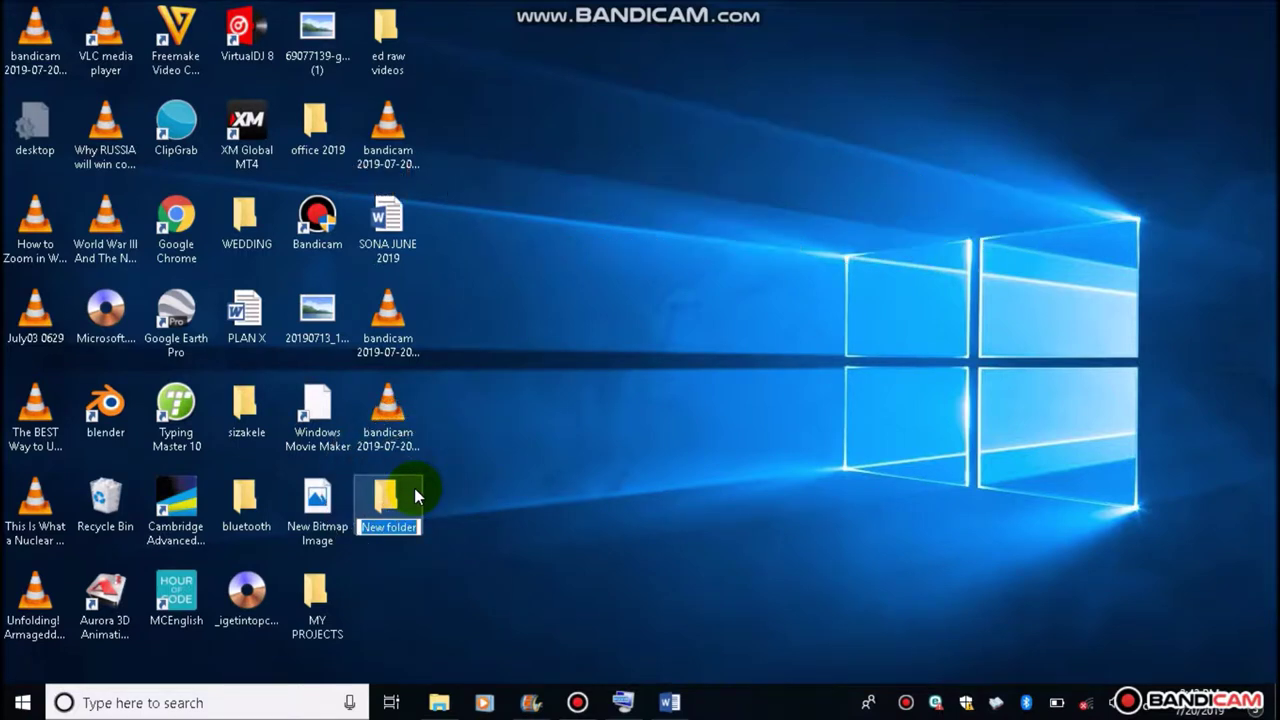
{"action": "type", "text": "my"}
{"action": "key", "text": "BackSpace"}
{"action": "key", "text": "BackSpace"}
{"action": "type", "text": "MY"}
{"action": "type", "text": " FILES"}
{"action": "key", "text": "BackSpace"}
{"action": "key", "text": "BackSpace"}
{"action": "key", "text": "BackSpace"}
{"action": "key", "text": "BackSpace"}
{"action": "key", "text": "BackSpace"}
{"action": "key", "text": "BackSpace"}
{"action": "type", "text": "VIDEOS"}
{"action": "key", "text": "Return"}
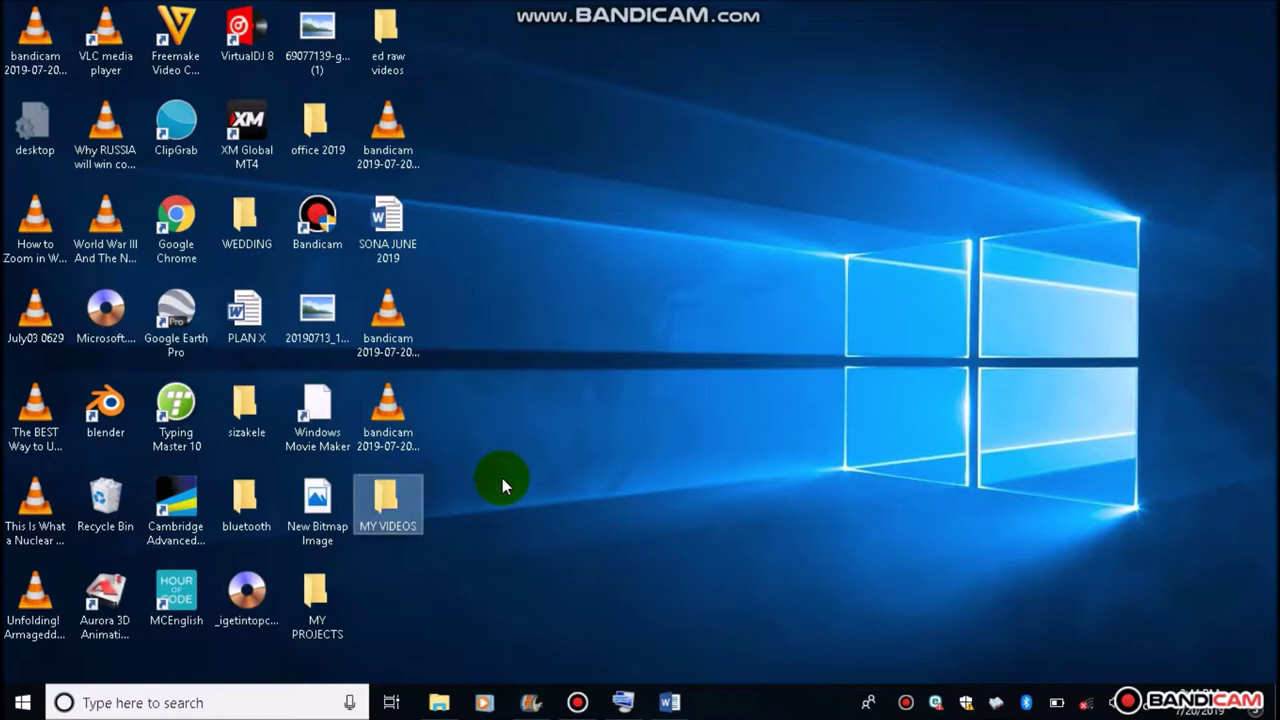
{"action": "left_click", "coordinate": [502, 478]}
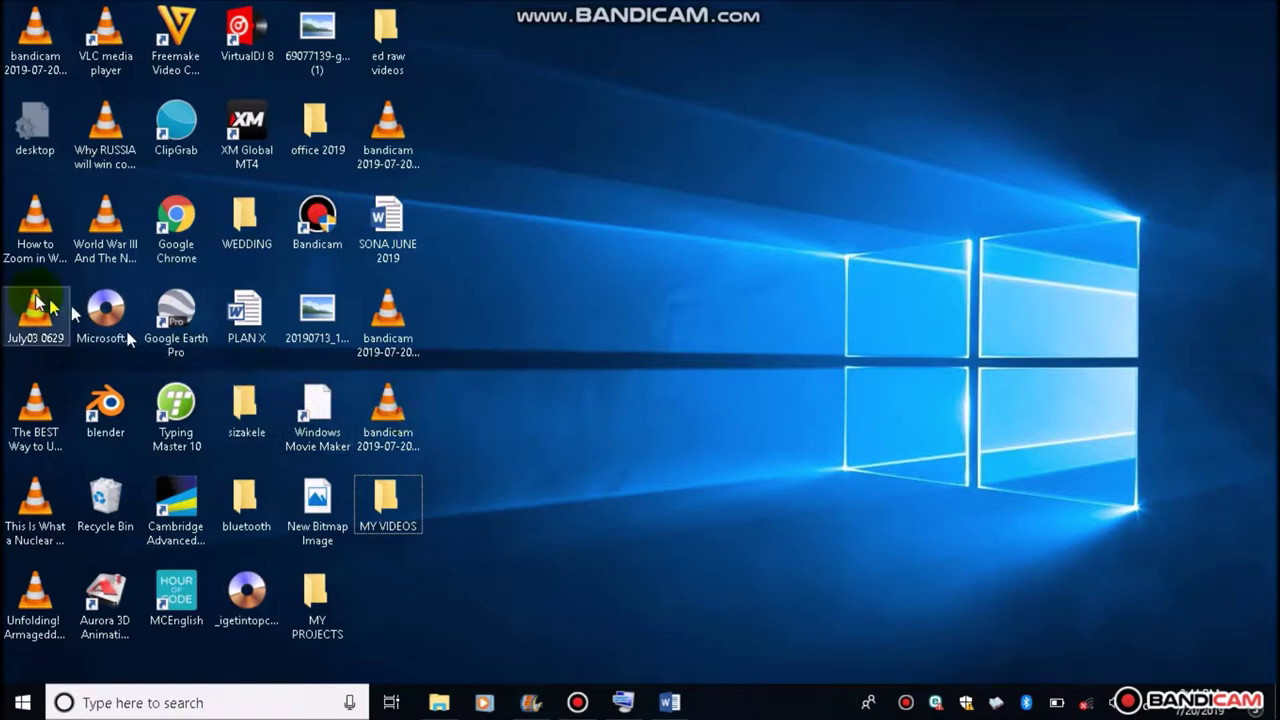
Move the seven video files, including How to Zoom in Windows Movie Maker, July03 0629 and Unfolding! Armageddon, from the desktop into the MY VIDEOS folder
{"action": "left_click", "coordinate": [33, 241]}
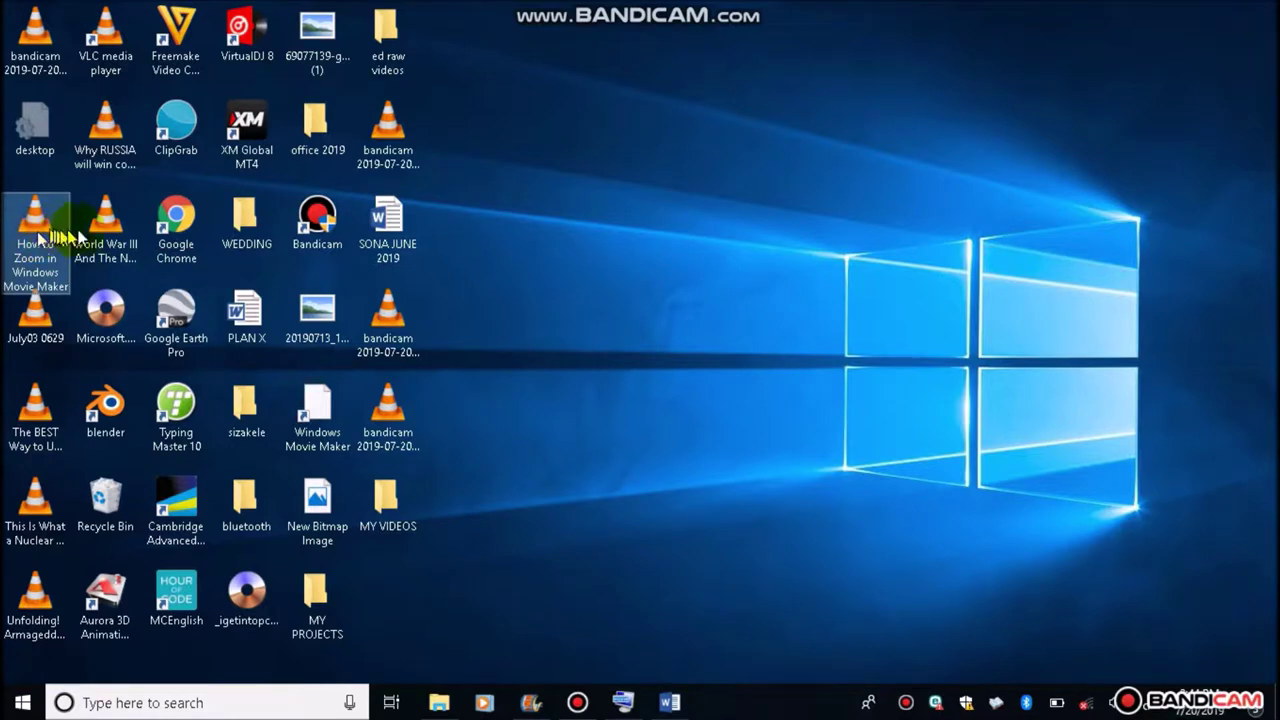
{"action": "left_click", "coordinate": [100, 237], "text": "ctrl"}
{"action": "left_click", "coordinate": [110, 128], "text": "ctrl"}
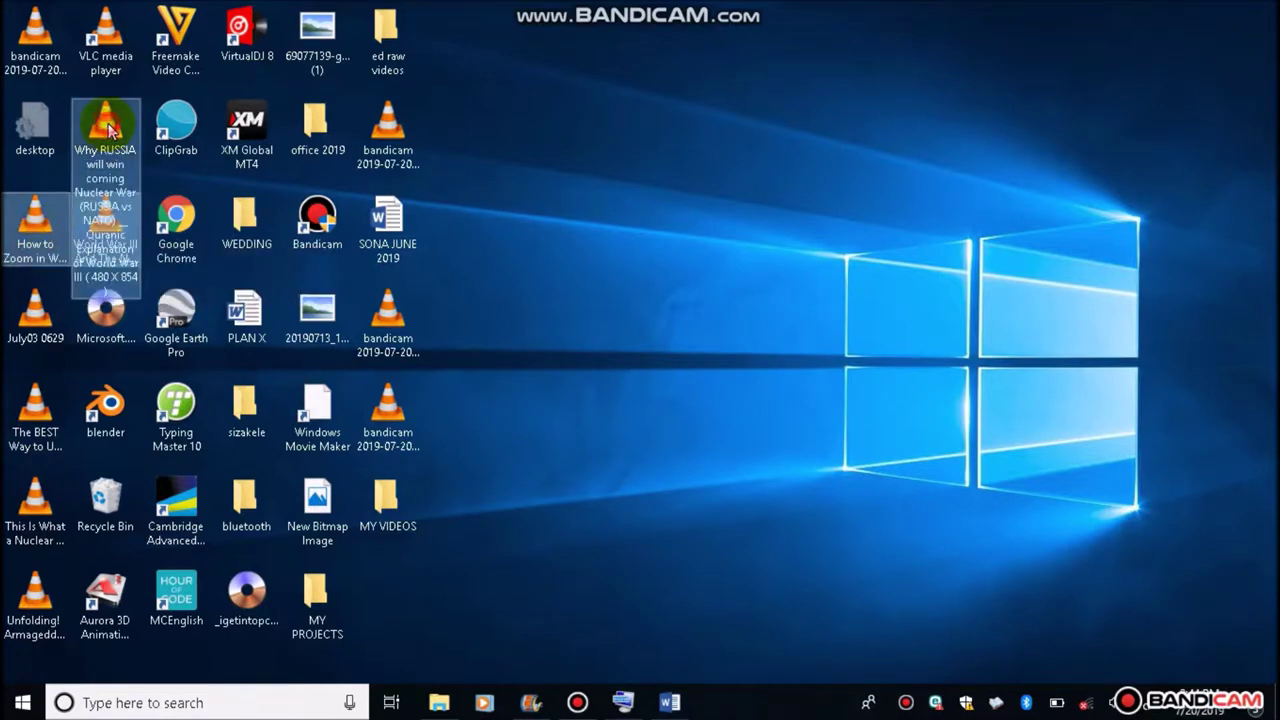
{"action": "left_click", "coordinate": [24, 336], "text": "ctrl"}
{"action": "left_click", "coordinate": [36, 430], "text": "ctrl"}
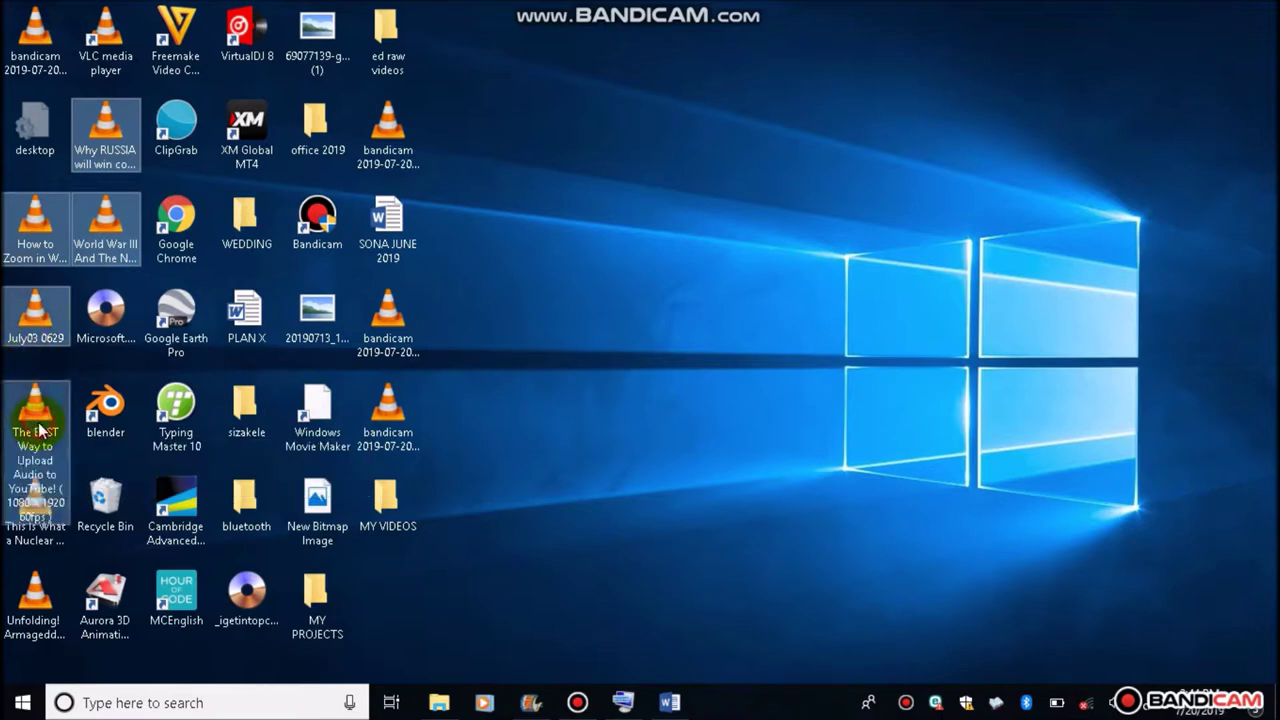
{"action": "left_click", "coordinate": [36, 500], "text": "ctrl"}
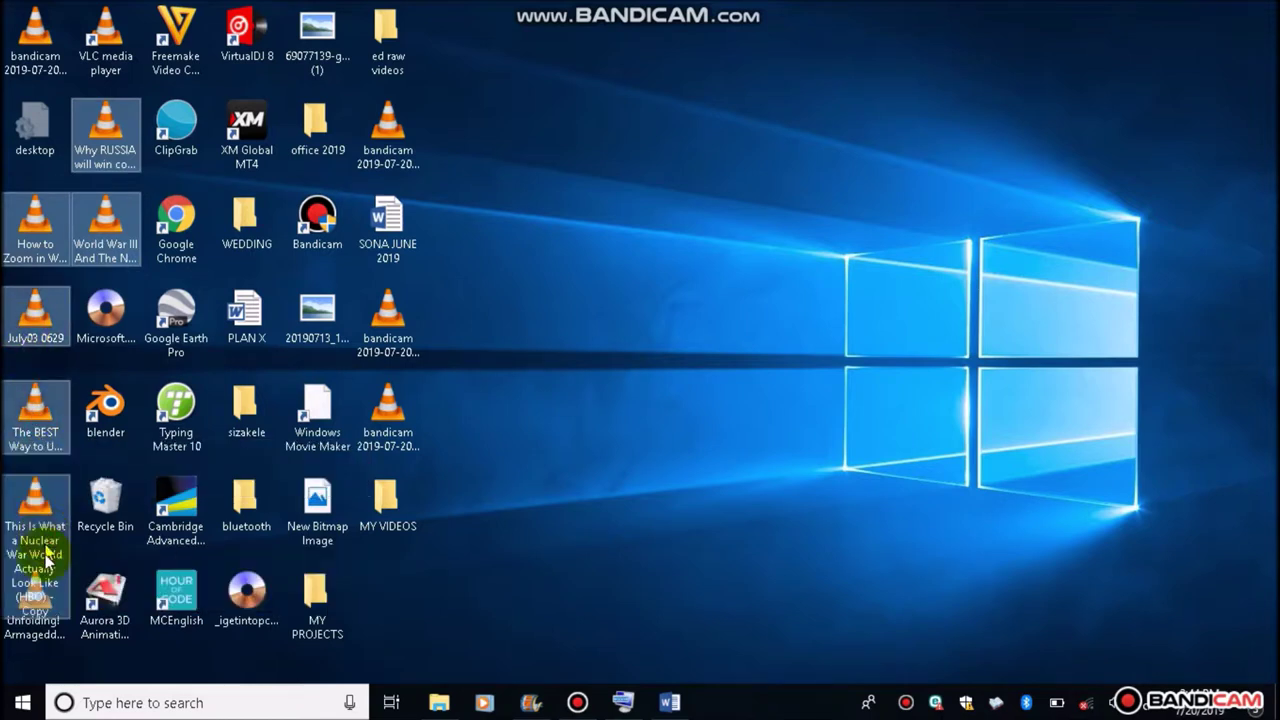
{"action": "left_click", "coordinate": [47, 640], "text": "ctrl"}
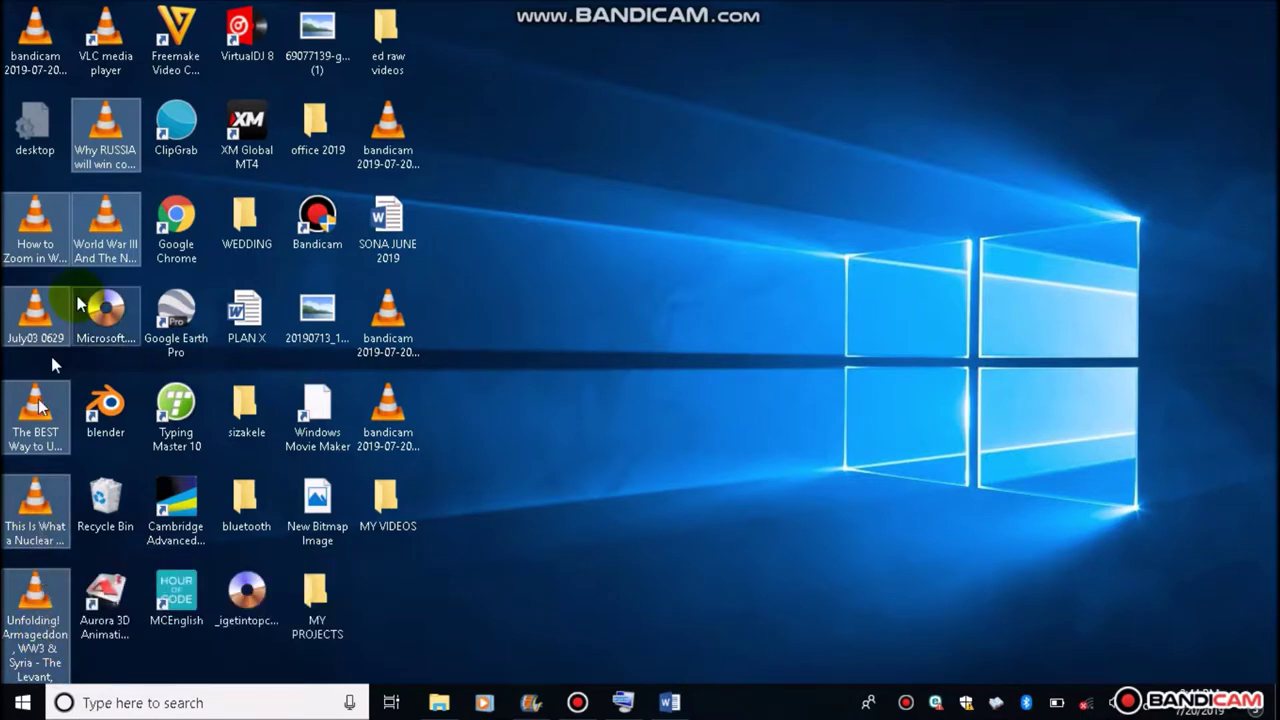
{"action": "left_click", "coordinate": [107, 158], "text": "ctrl"}
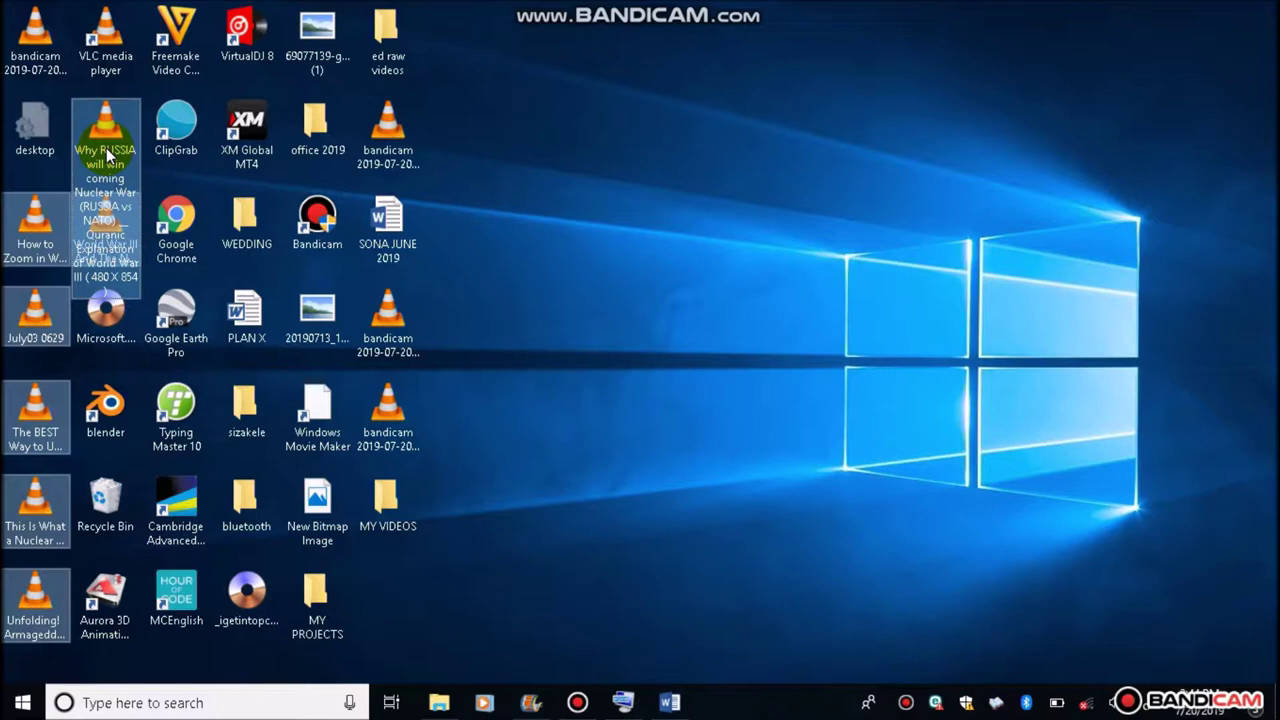
{"action": "left_click_drag", "start_coordinate": [107, 155], "coordinate": [390, 508]}
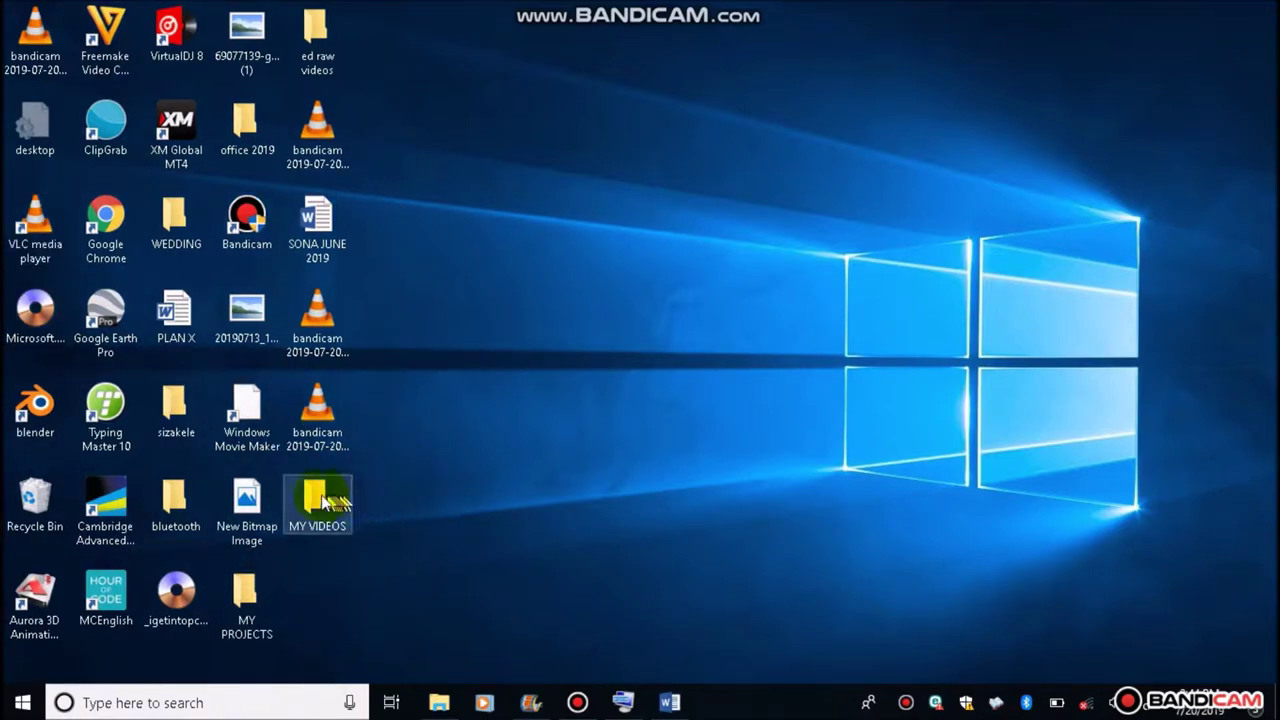
Check the contents of the MY VIDEOS folder, close it, and move the ed raw videos folder into it
{"action": "left_click", "coordinate": [316, 500]}
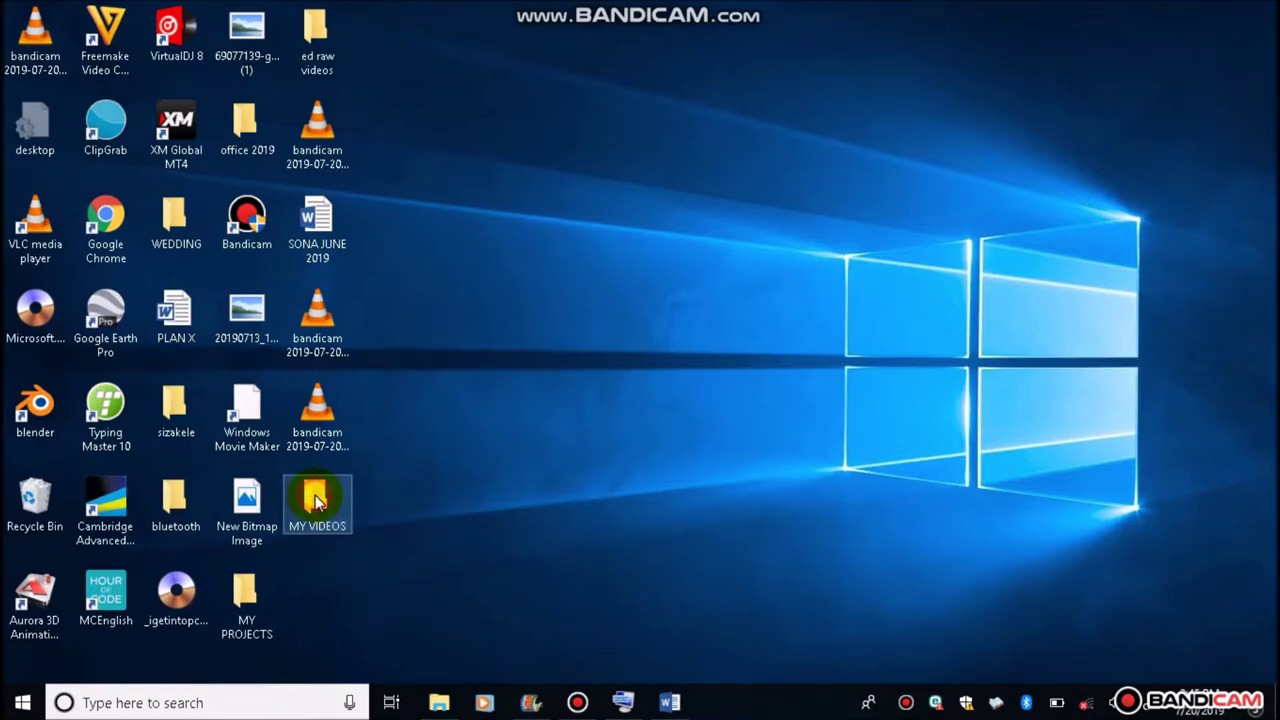
{"action": "double_click", "coordinate": [316, 500]}
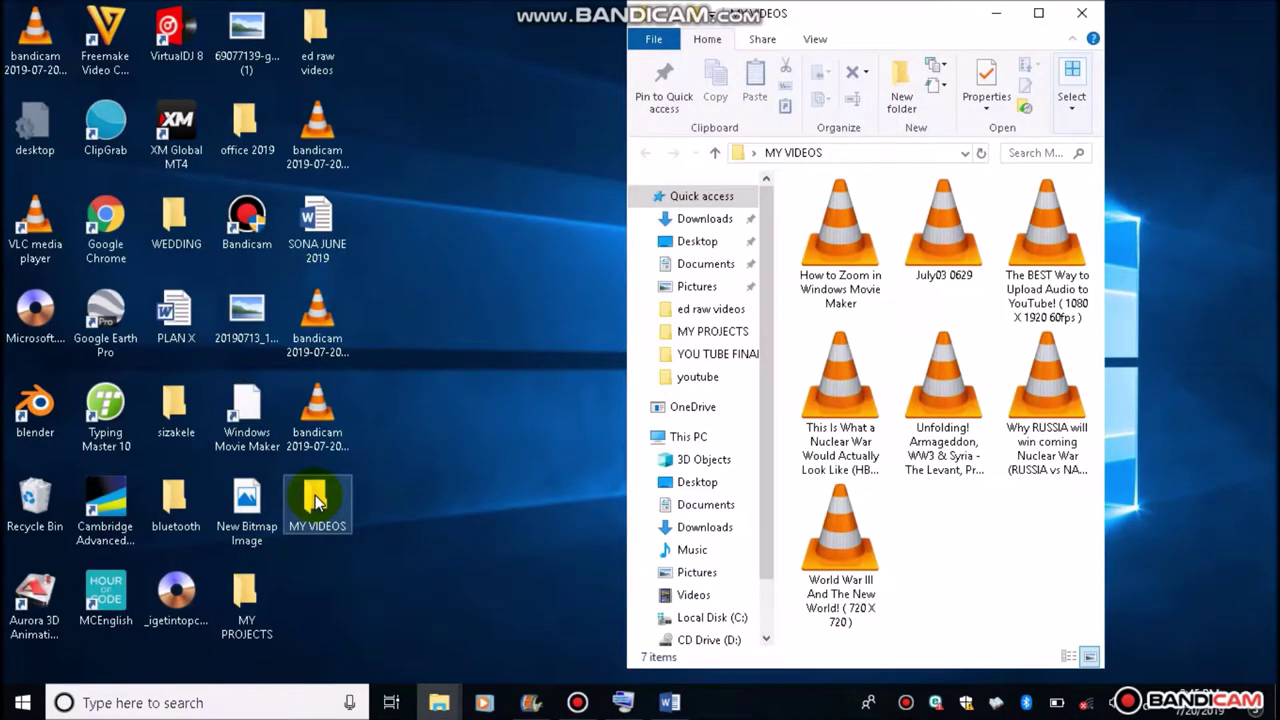
{"action": "left_click", "coordinate": [1081, 16]}
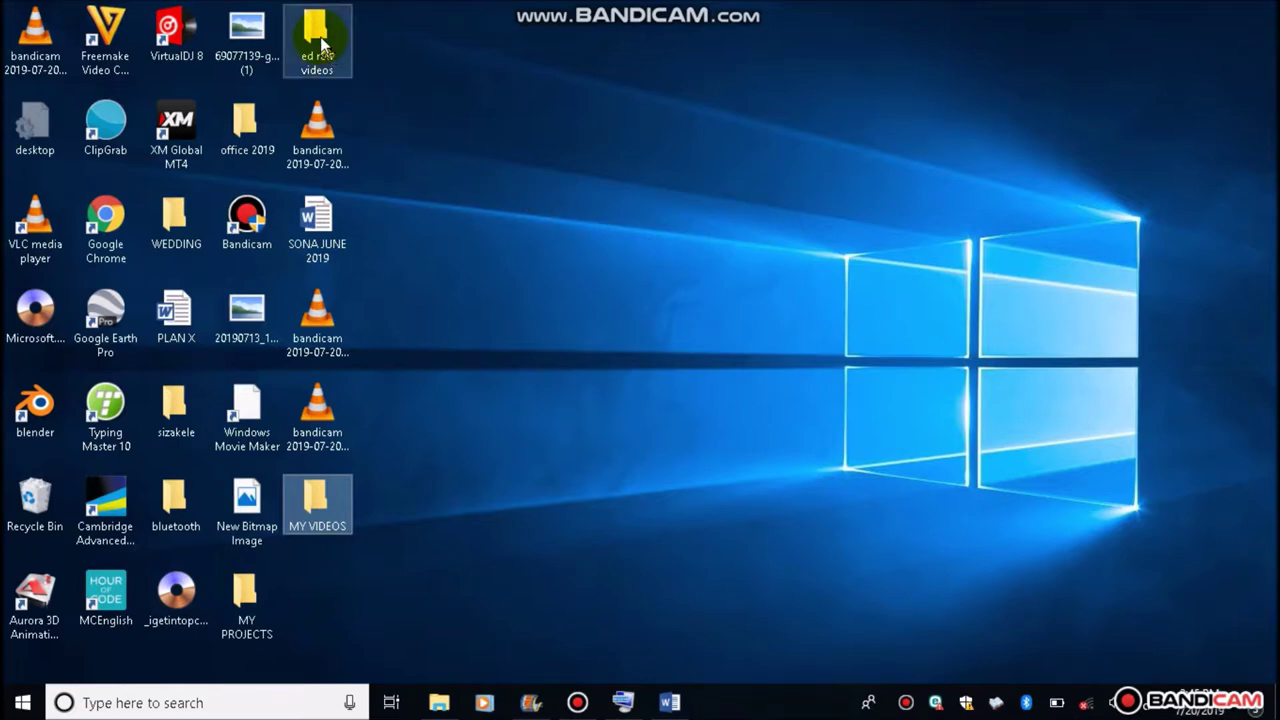
{"action": "left_click_drag", "start_coordinate": [321, 45], "coordinate": [333, 483]}
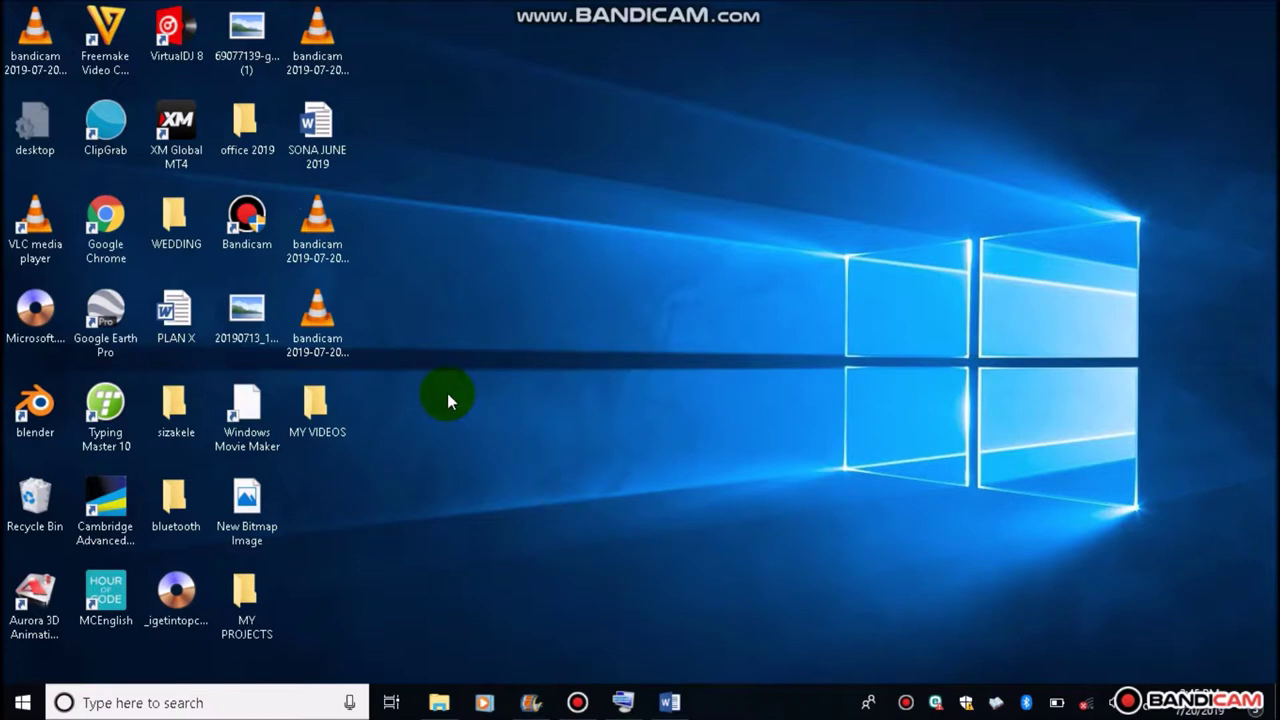
Delete the desktop configuration file from the desktop
{"action": "right_click", "coordinate": [40, 135]}
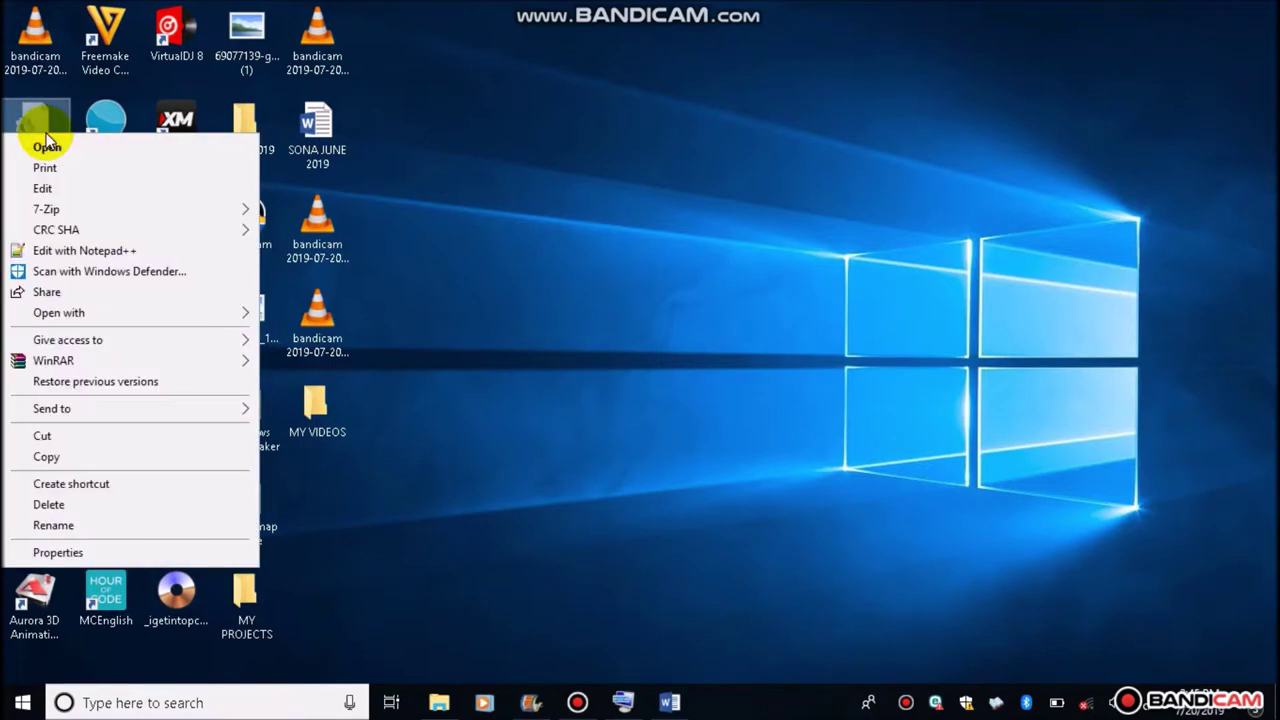
{"action": "left_click", "coordinate": [55, 505]}
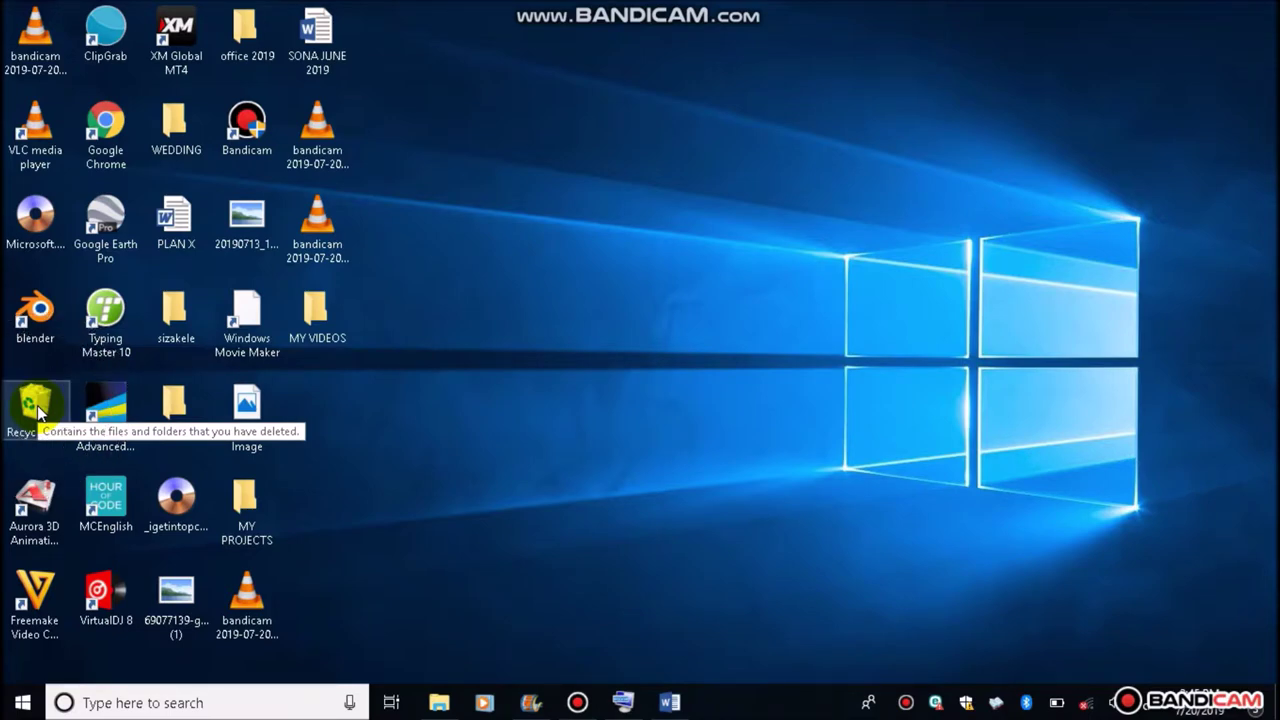
Magnify the screen to 300% around the Recycle Bin, open the bin, and turn the magnifier off
{"action": "key", "text": "super+plus"}
{"action": "key", "text": "super+plus"}
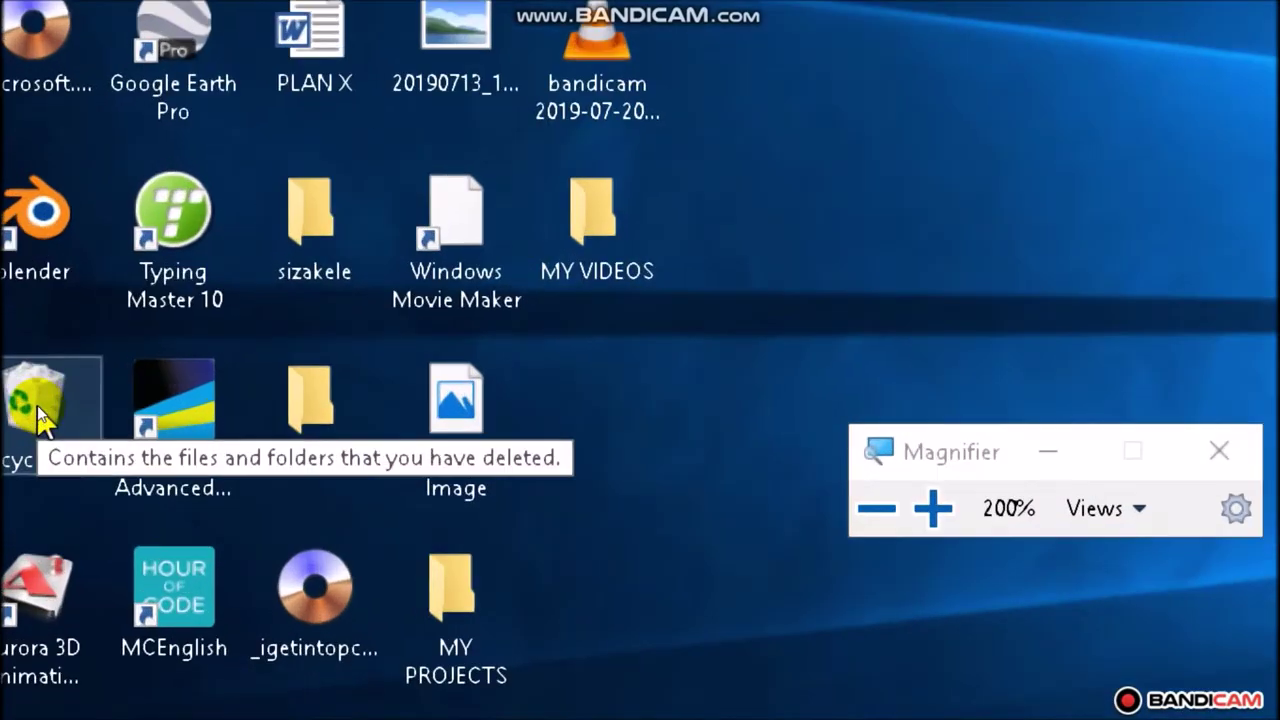
{"action": "key", "text": "super+plus"}
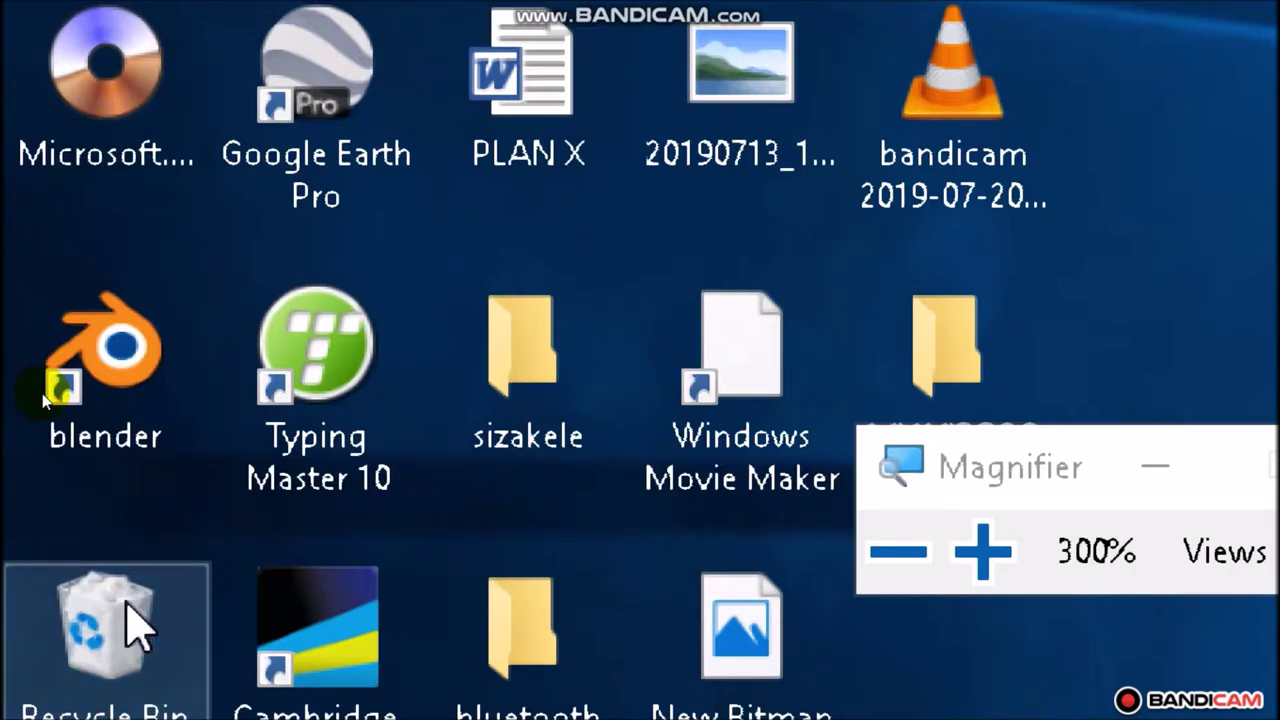
{"action": "double_click", "coordinate": [130, 625]}
{"action": "key", "text": "super+Escape"}
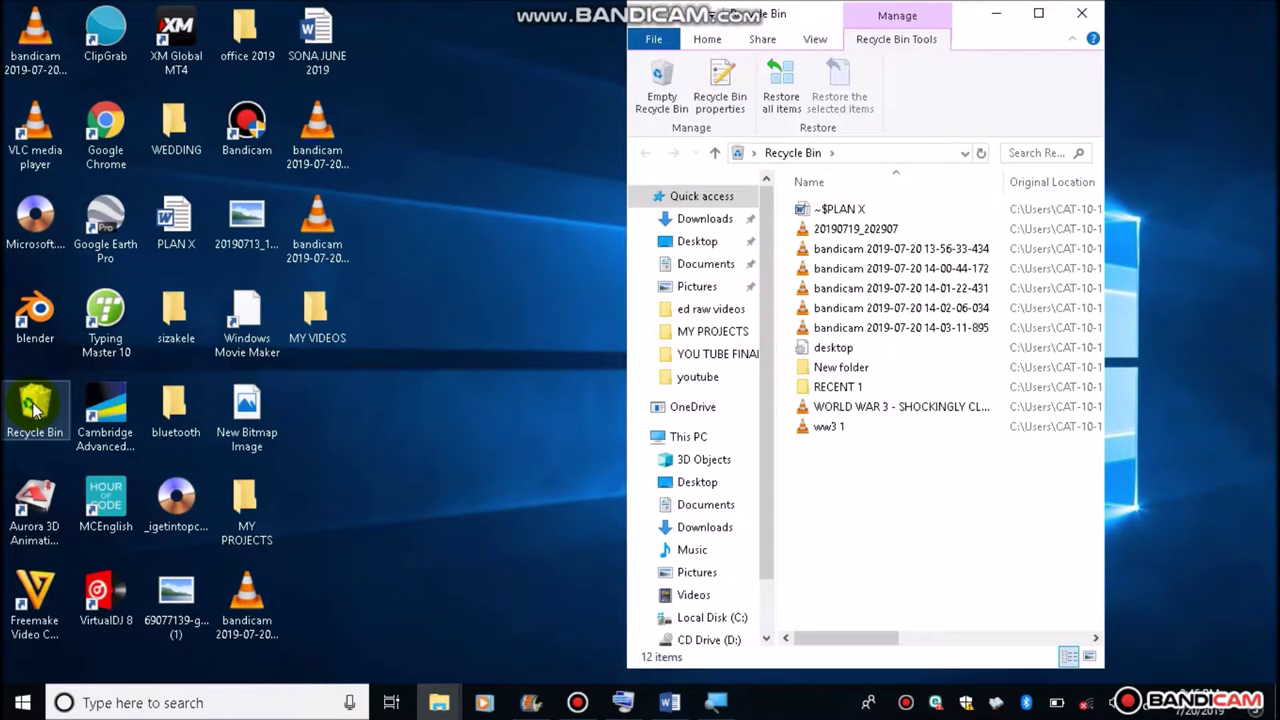
Restore the deleted desktop file from the Recycle Bin, allow the system file to be moved, and close the bin
{"action": "right_click", "coordinate": [838, 350]}
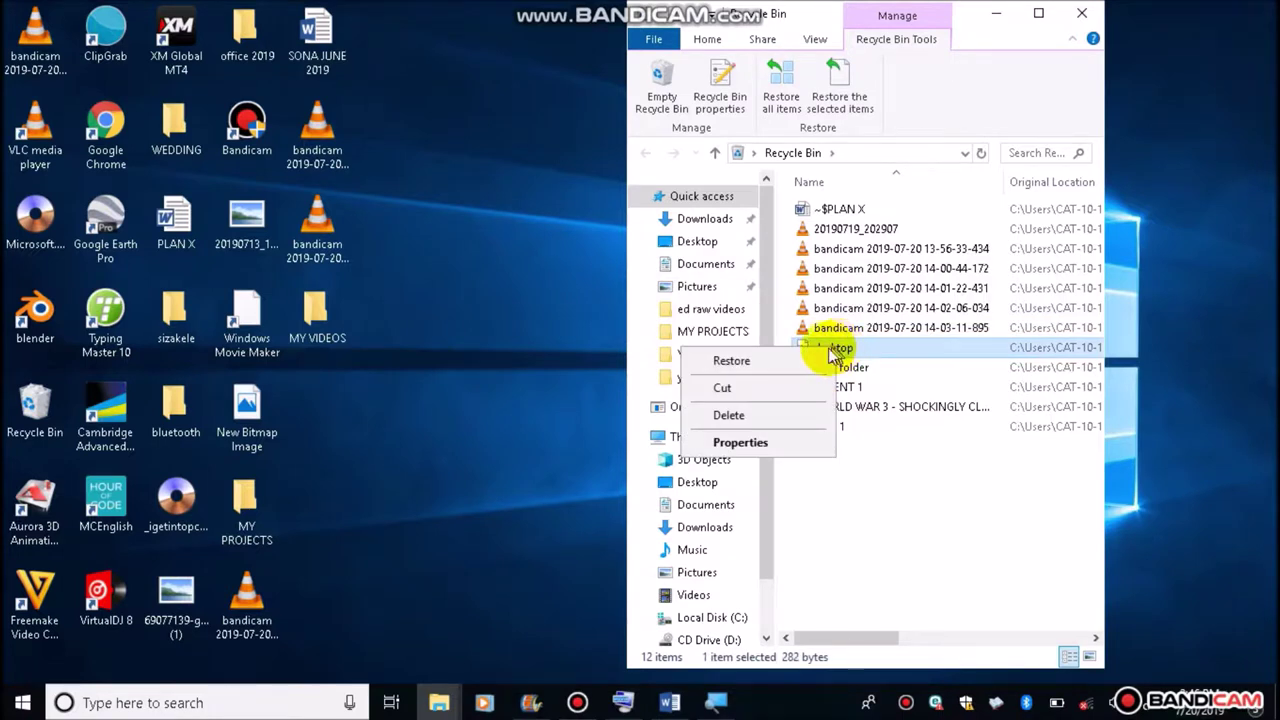
{"action": "left_click", "coordinate": [772, 363]}
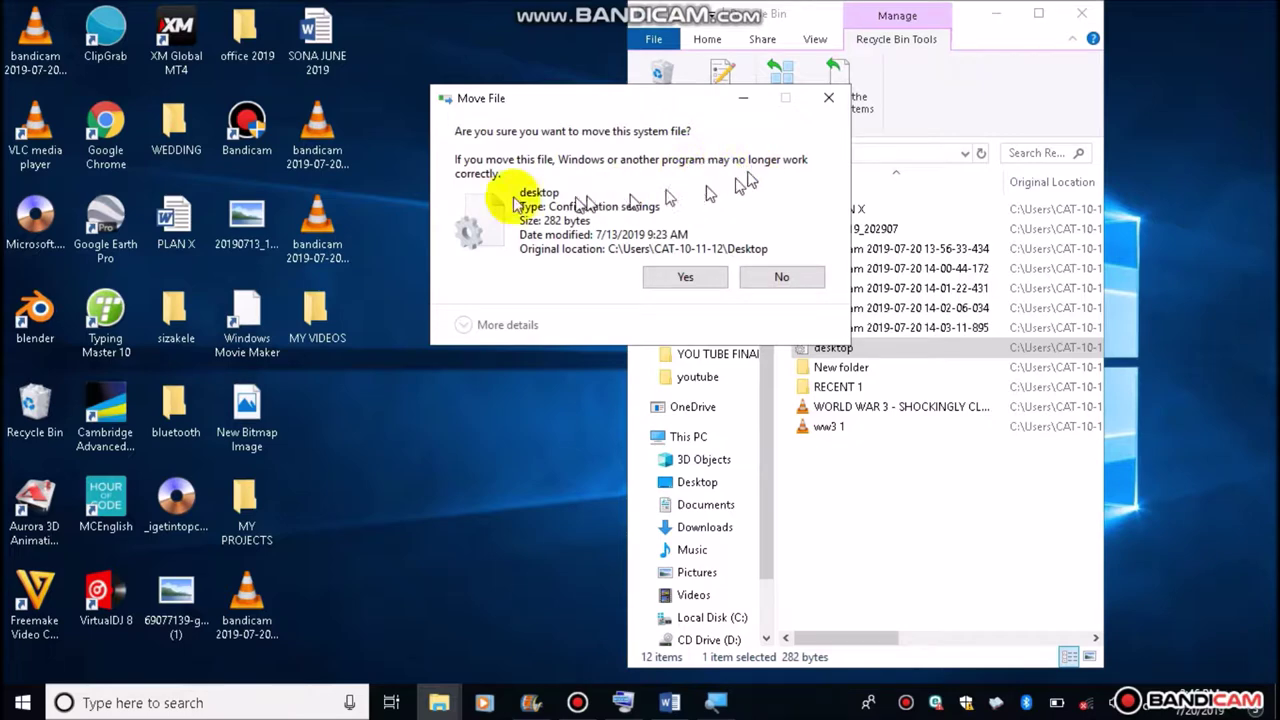
{"action": "left_click", "coordinate": [685, 278]}
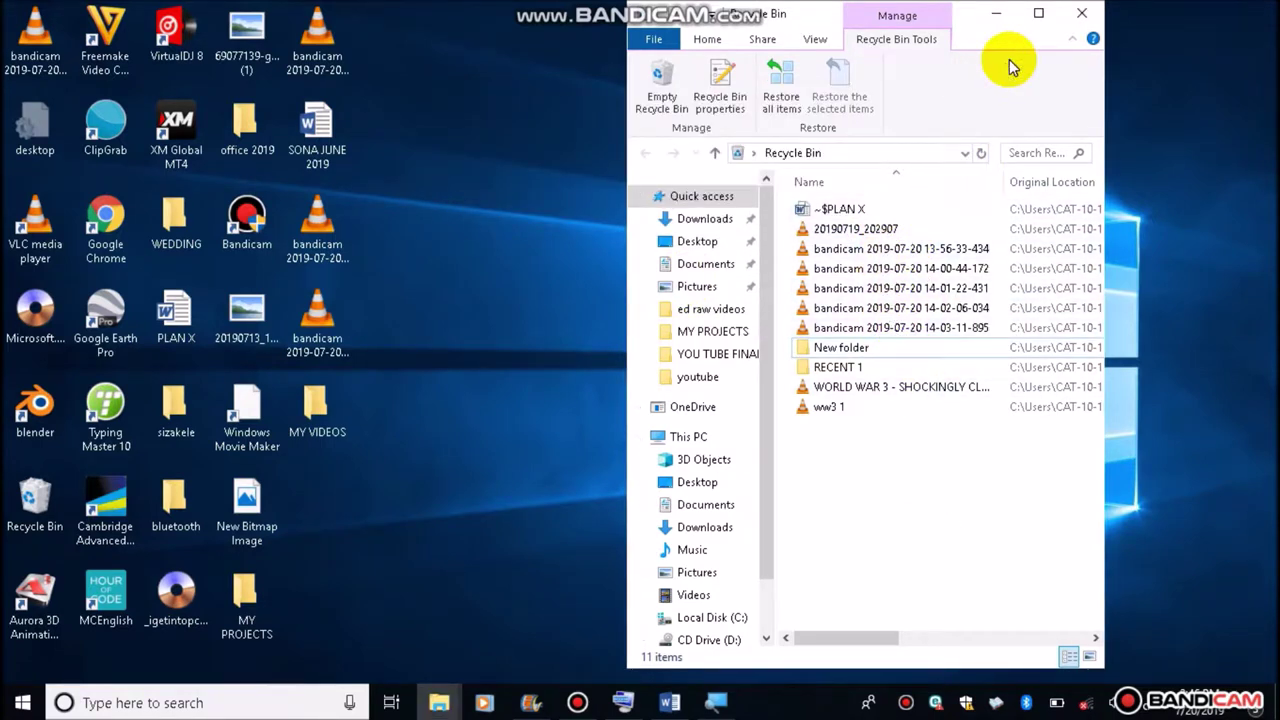
{"action": "left_click", "coordinate": [1080, 15]}
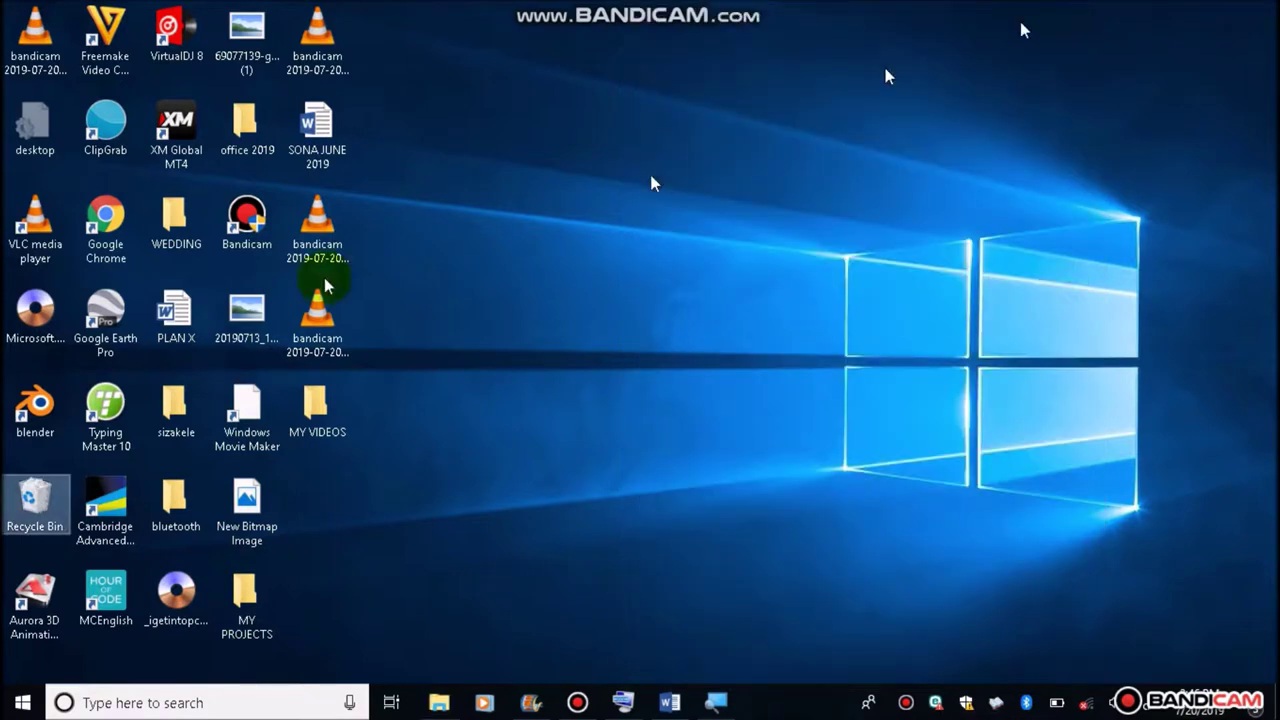
Hide all the desktop icons, and show them on the desktop again
{"action": "right_click", "coordinate": [462, 236]}
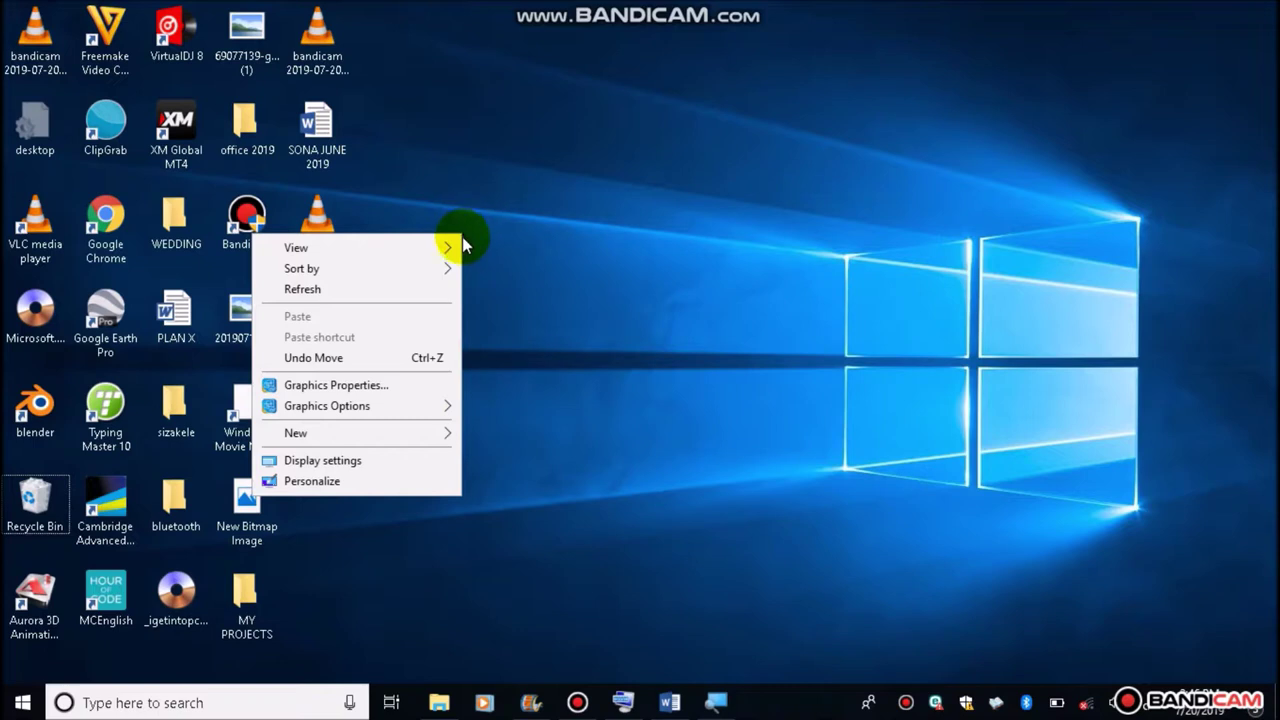
{"action": "mouse_move", "coordinate": [449, 251]}
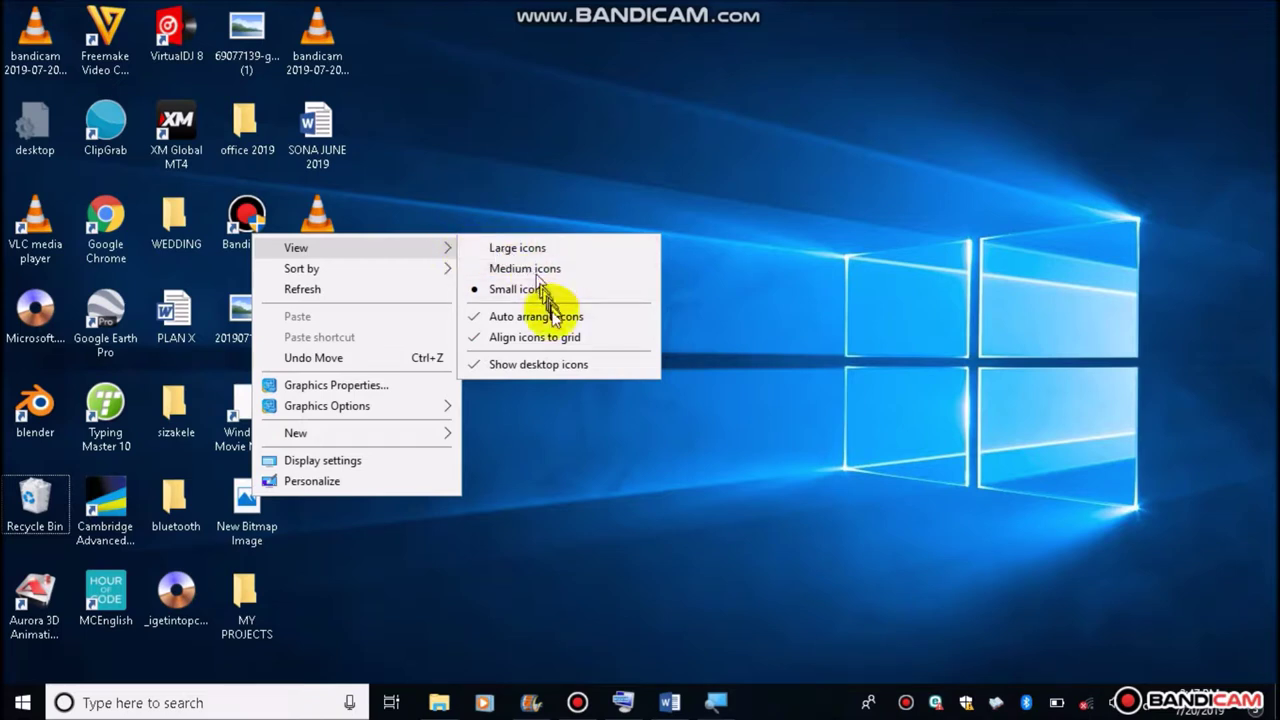
{"action": "left_click", "coordinate": [558, 368]}
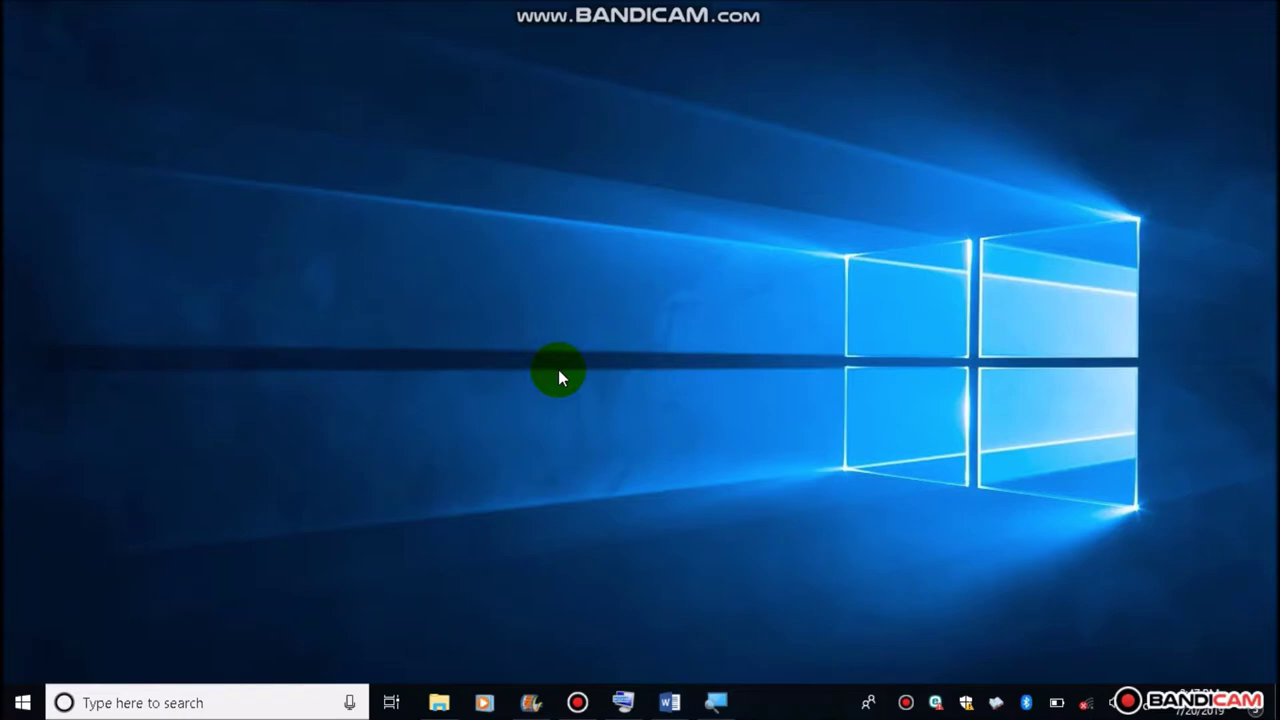
{"action": "right_click", "coordinate": [558, 377]}
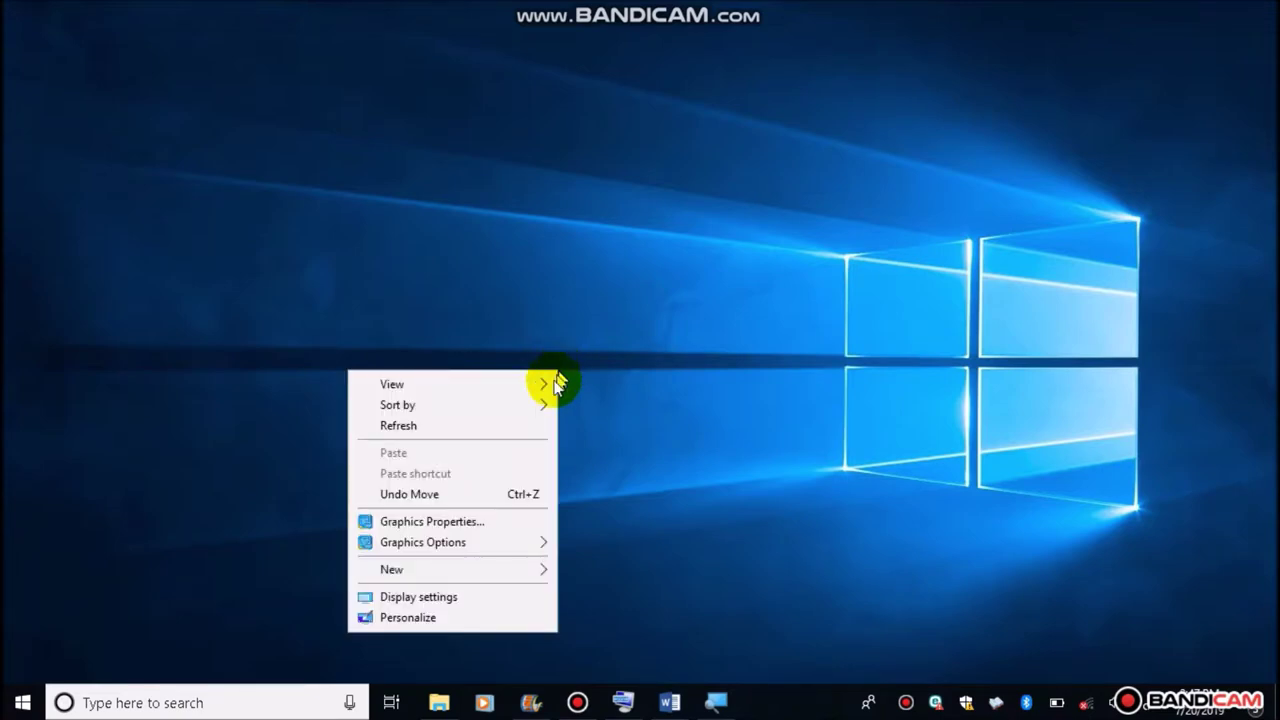
{"action": "left_click", "coordinate": [541, 386]}
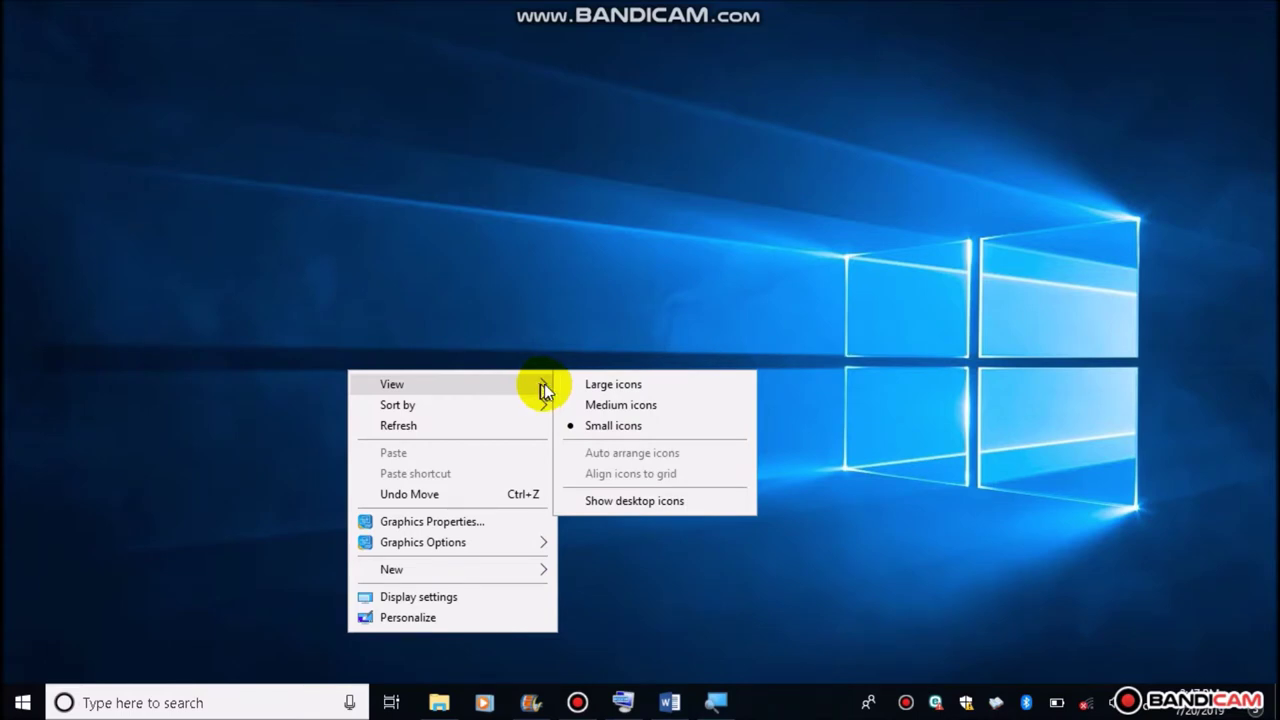
{"action": "left_click", "coordinate": [662, 505]}
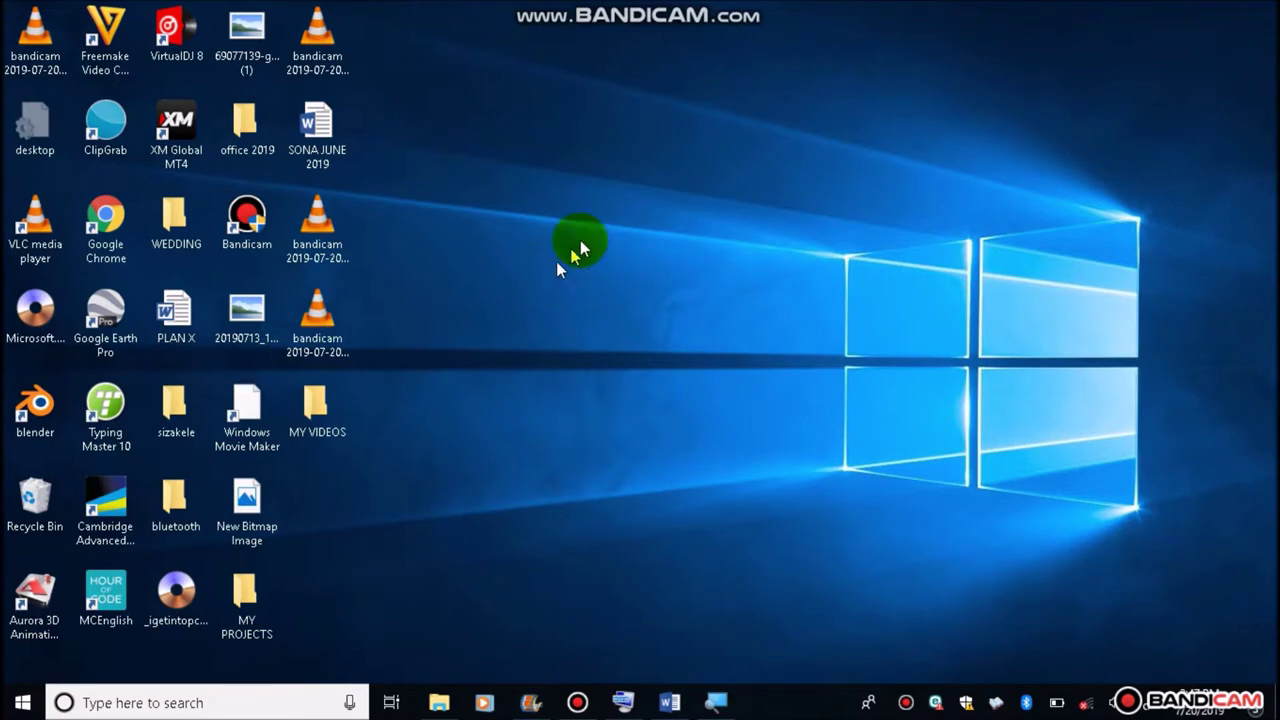
Open the desktop's background personalization settings and choose the portrait photo with the light wall as the background
{"action": "right_click", "coordinate": [588, 323]}
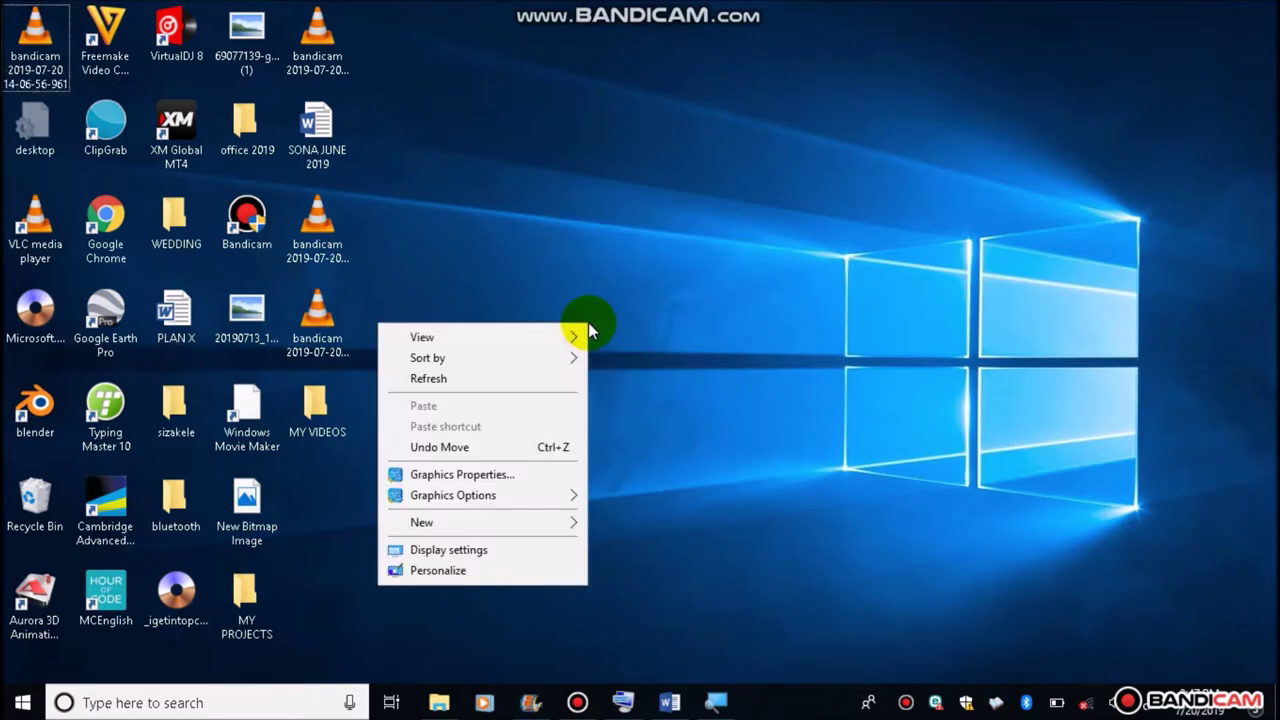
{"action": "left_click", "coordinate": [462, 576]}
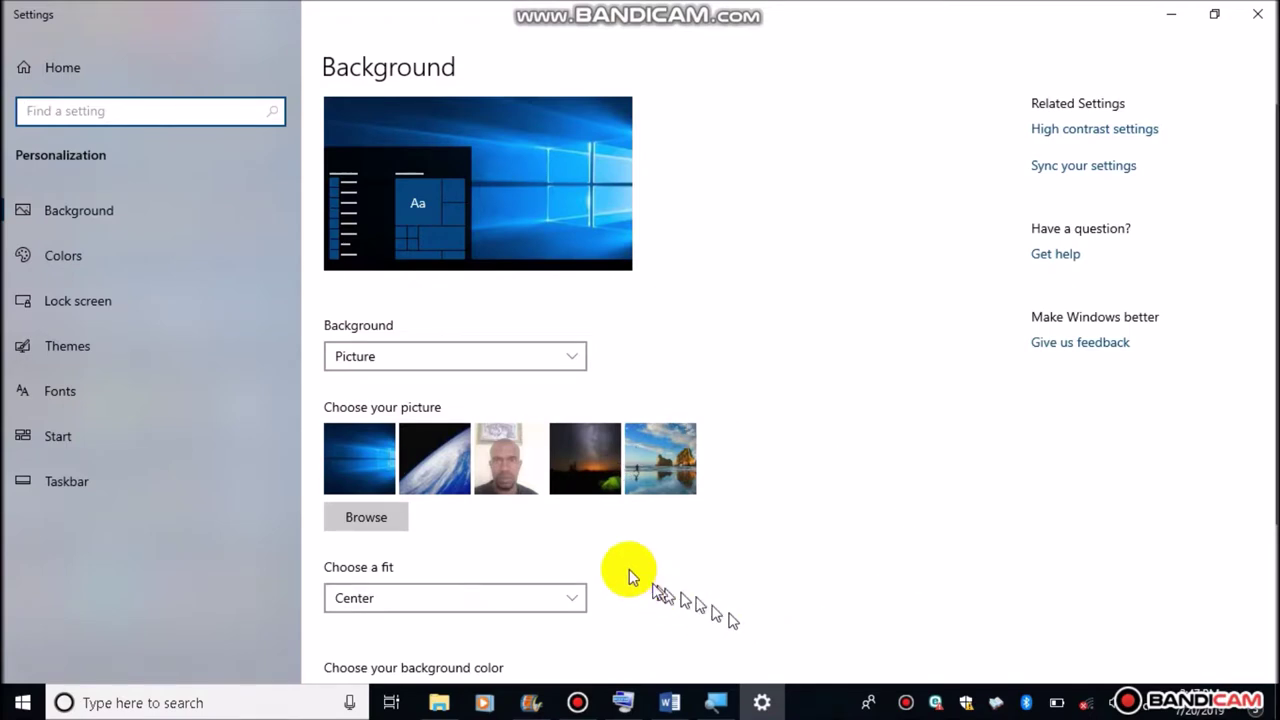
{"action": "left_click", "coordinate": [515, 482]}
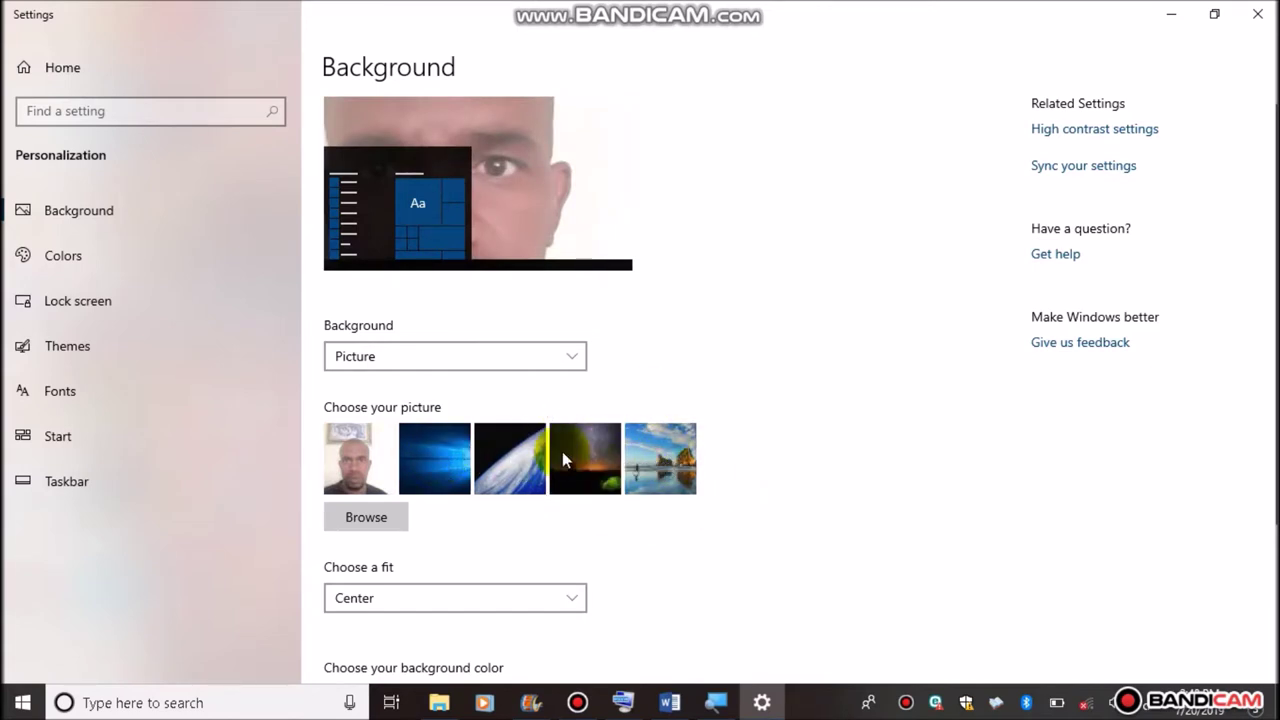
{"action": "left_click", "coordinate": [391, 471]}
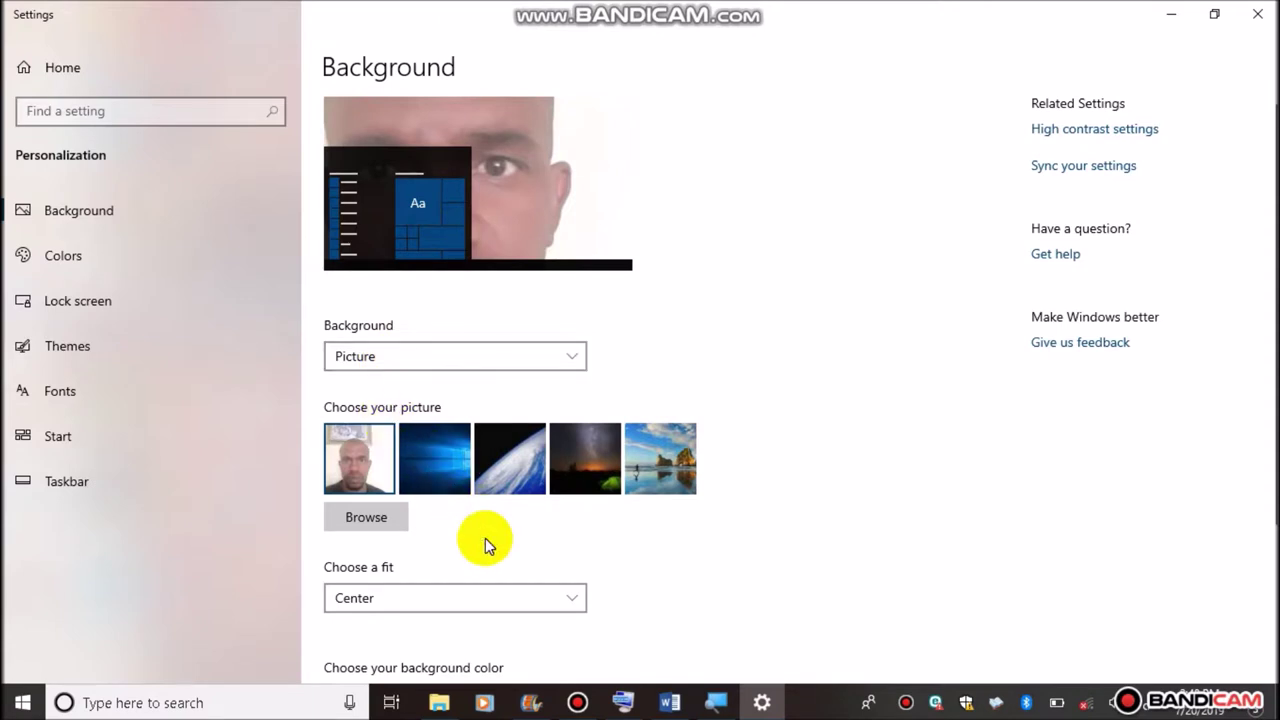
Browse to the Desktop folder and choose the picture 20190713_101815 as the desktop background
{"action": "left_click", "coordinate": [368, 518]}
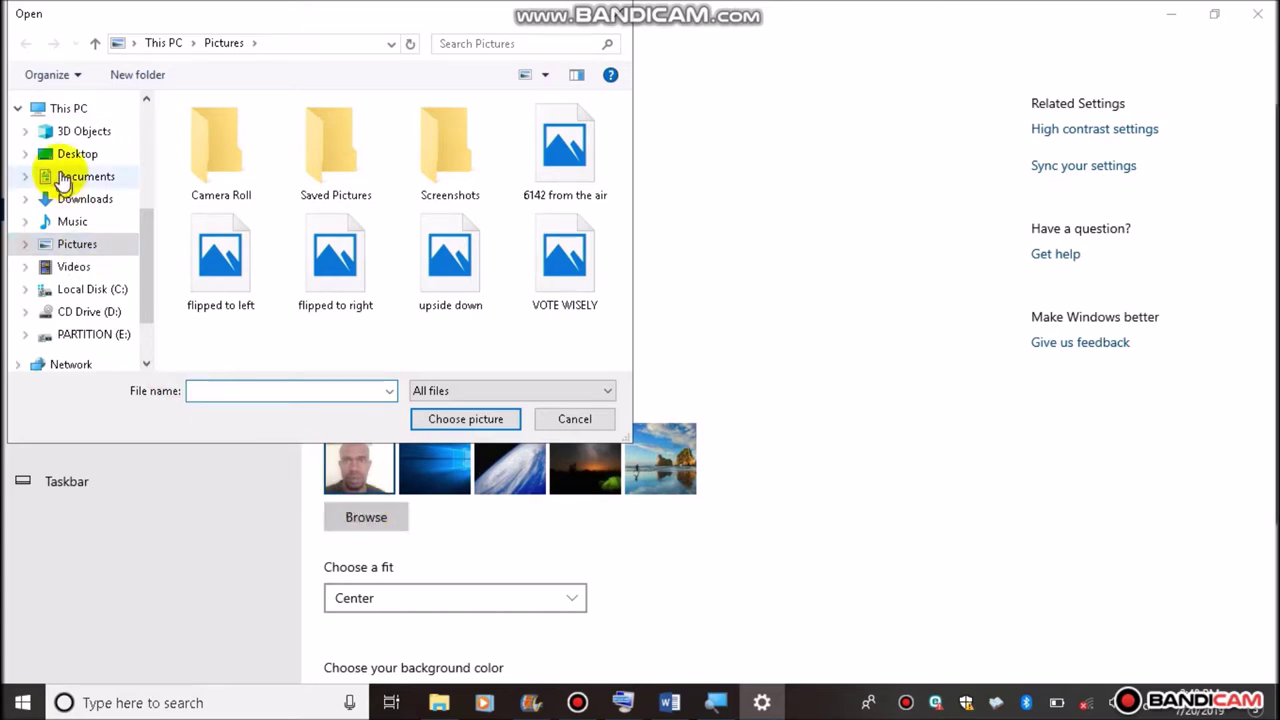
{"action": "left_click", "coordinate": [74, 160]}
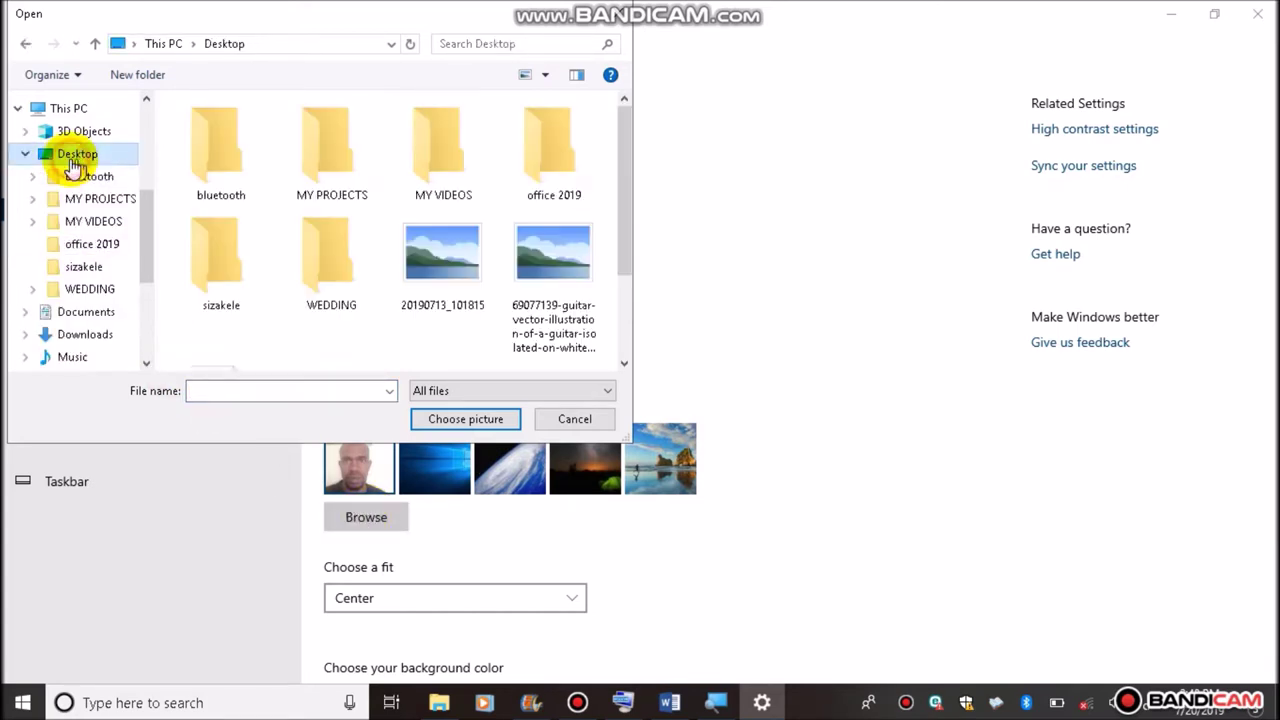
{"action": "left_click", "coordinate": [440, 252]}
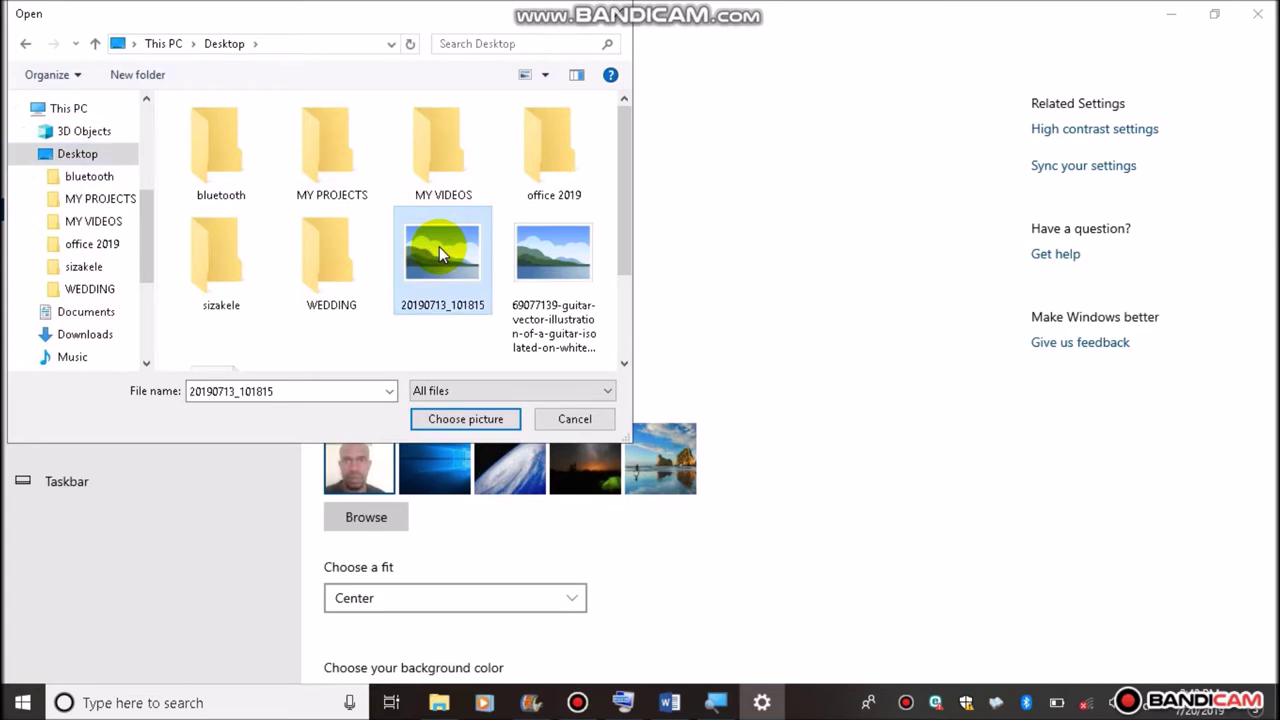
{"action": "left_click", "coordinate": [468, 428]}
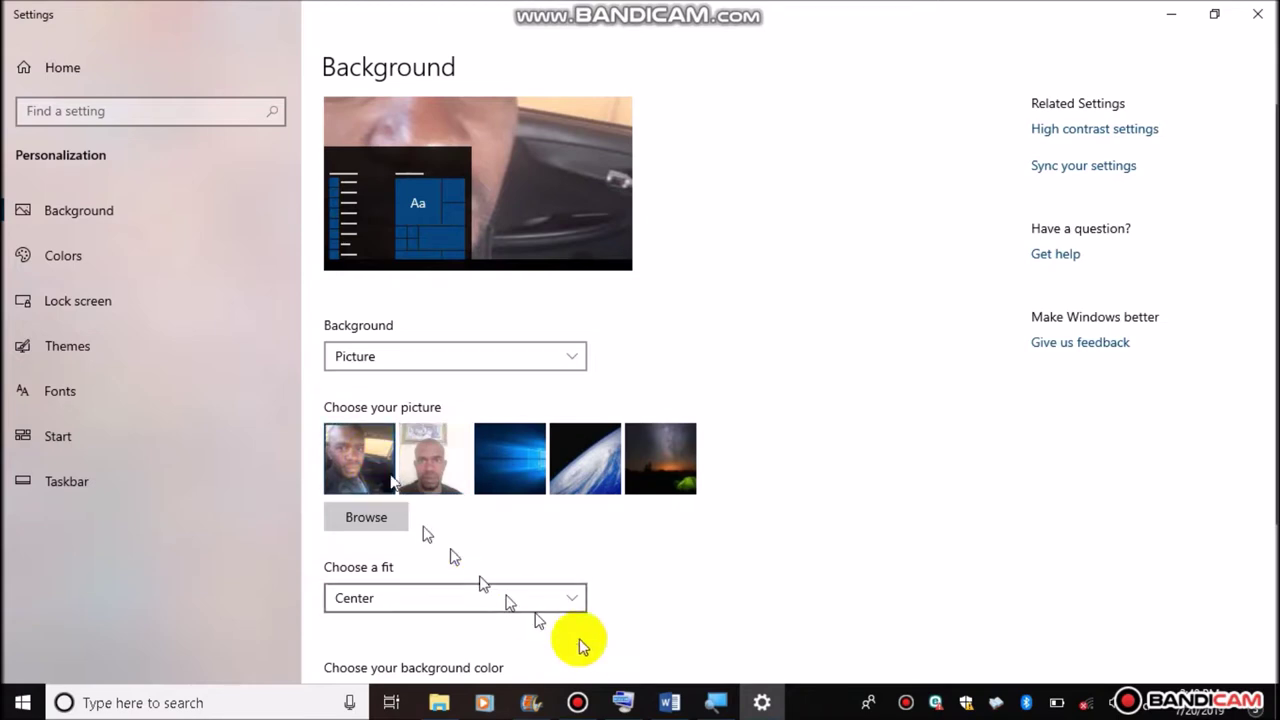
Try the Tile, Fit and Center fit options on the background picture
{"action": "left_click", "coordinate": [575, 602]}
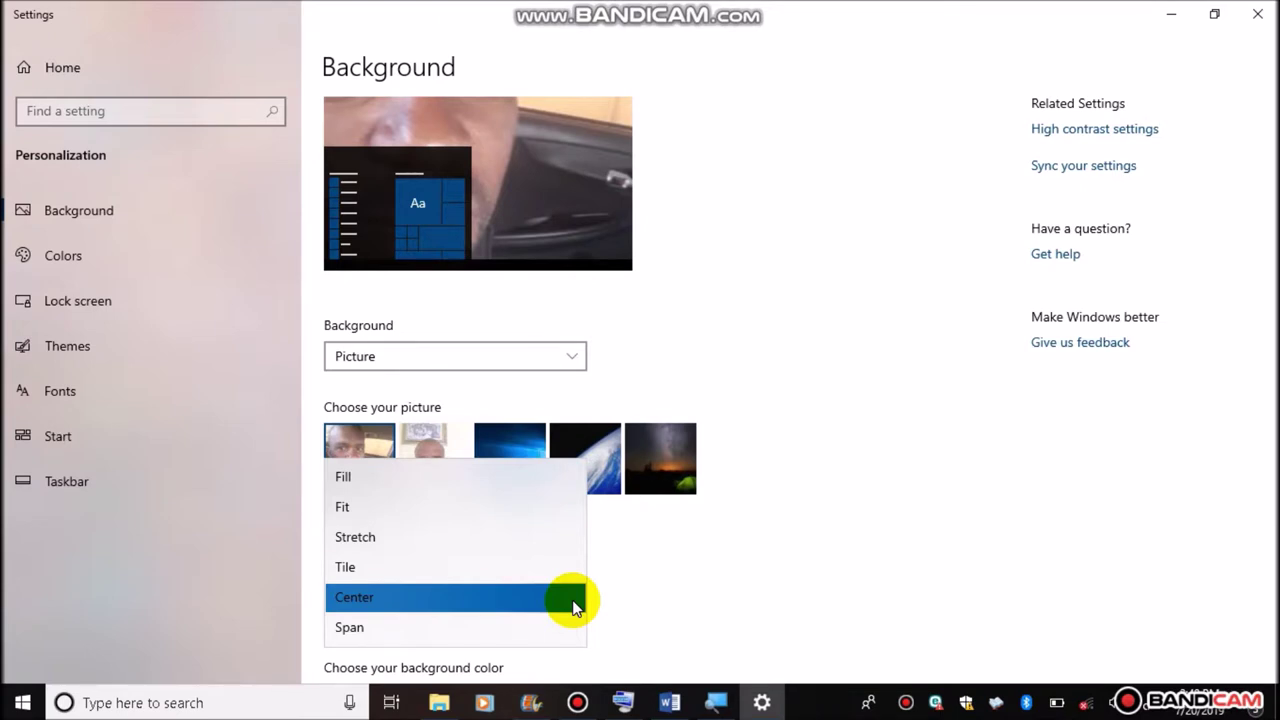
{"action": "left_click", "coordinate": [350, 575]}
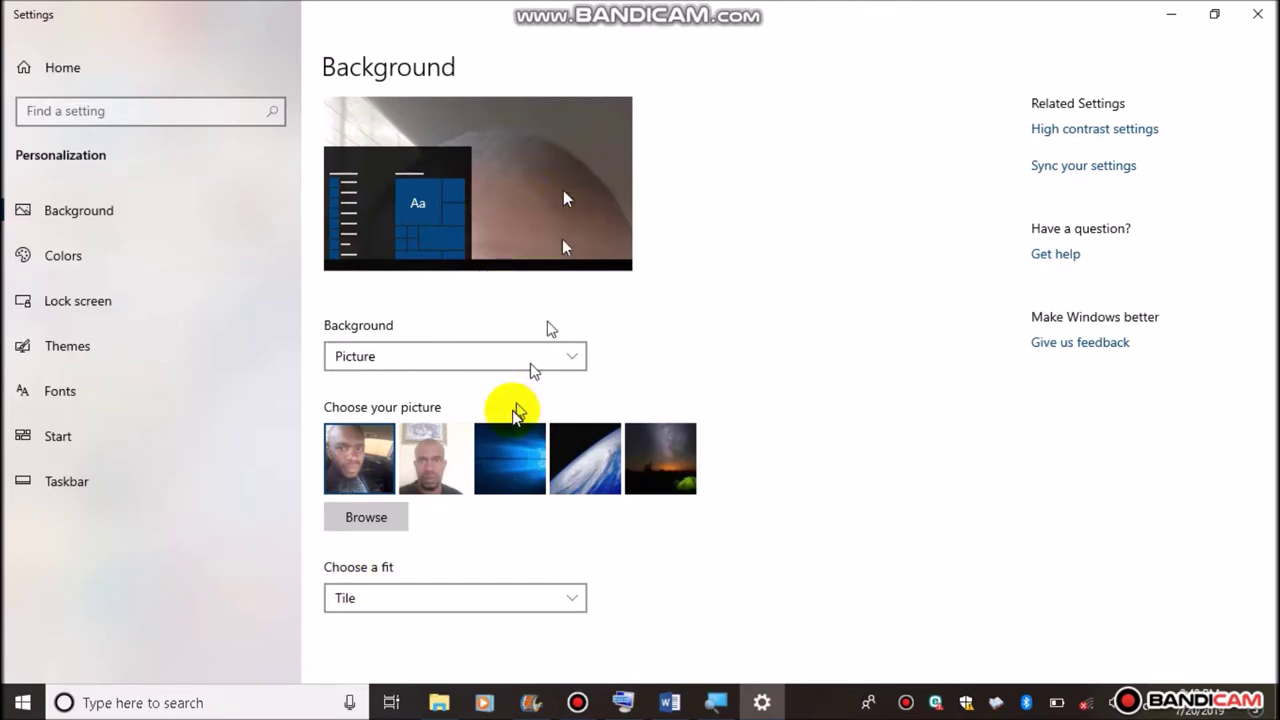
{"action": "left_click", "coordinate": [453, 597]}
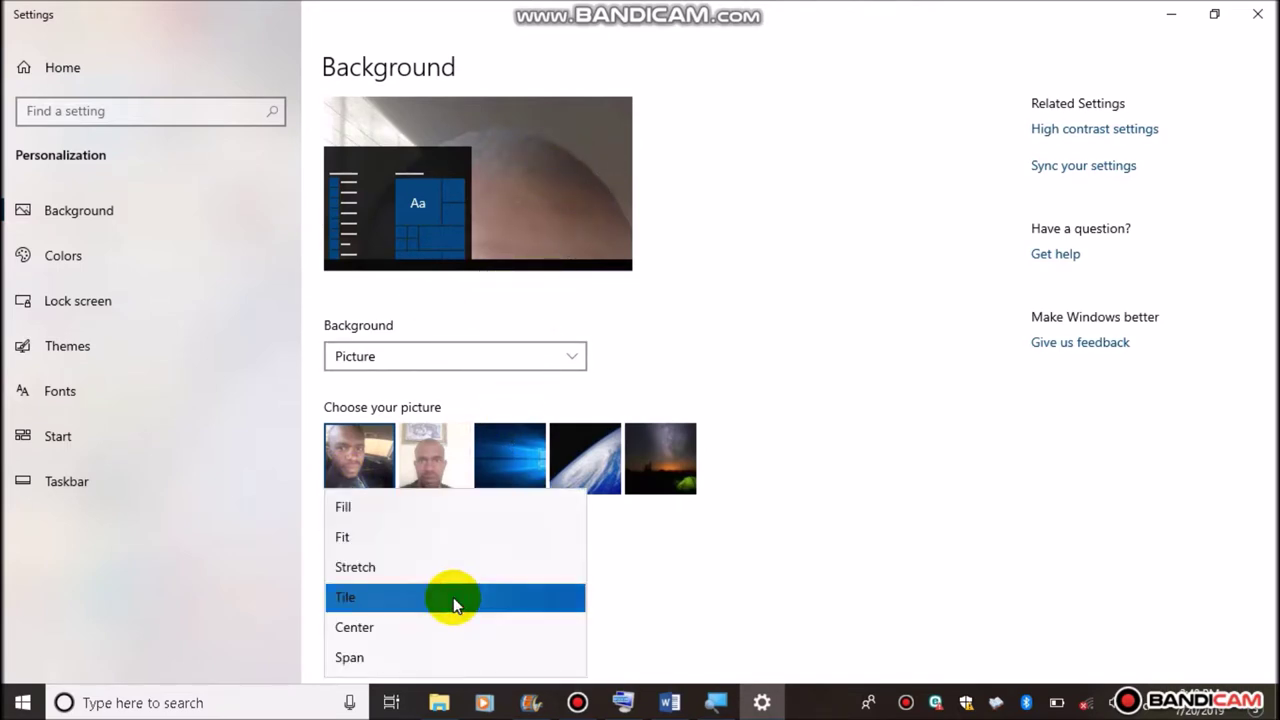
{"action": "left_click", "coordinate": [365, 540]}
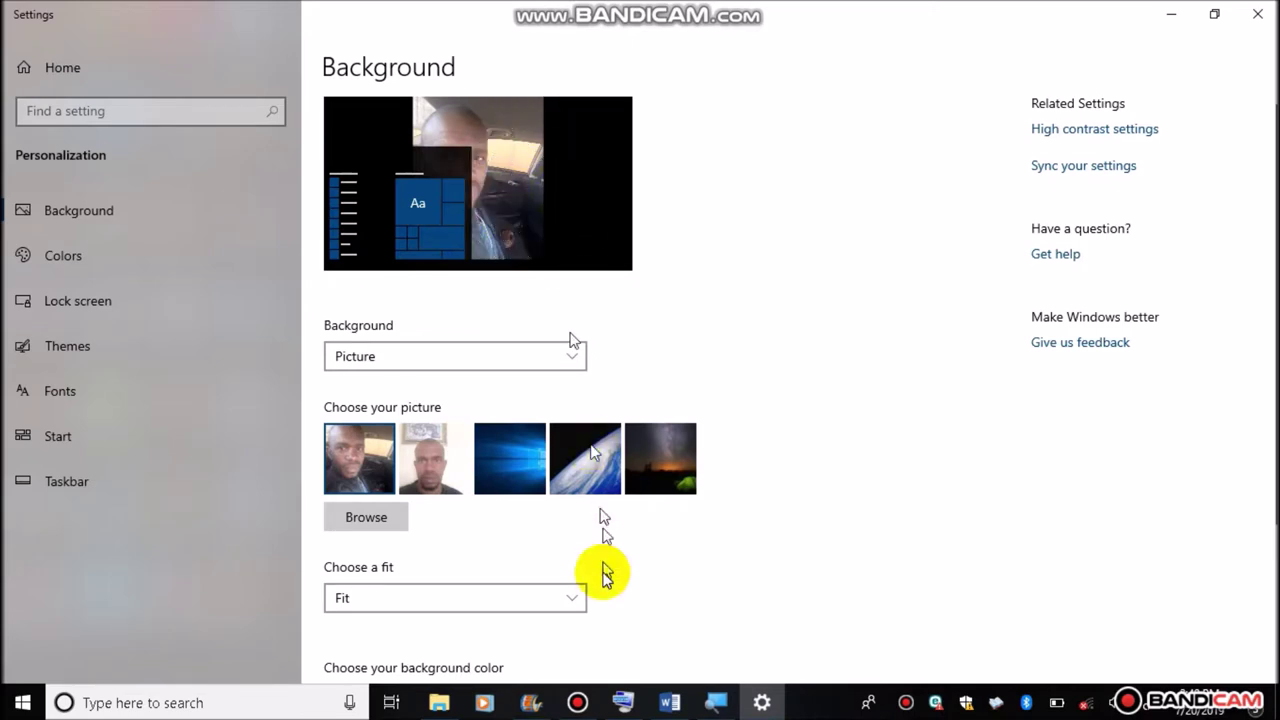
{"action": "left_click", "coordinate": [573, 600]}
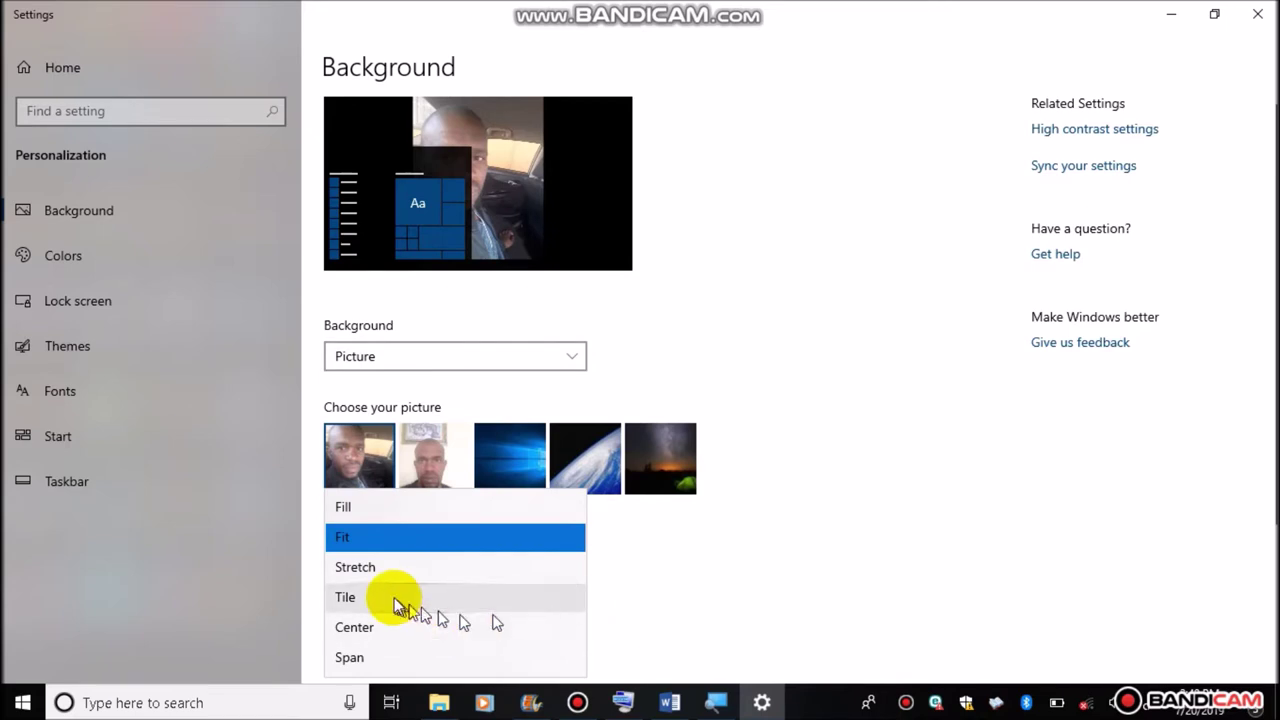
{"action": "left_click", "coordinate": [364, 630]}
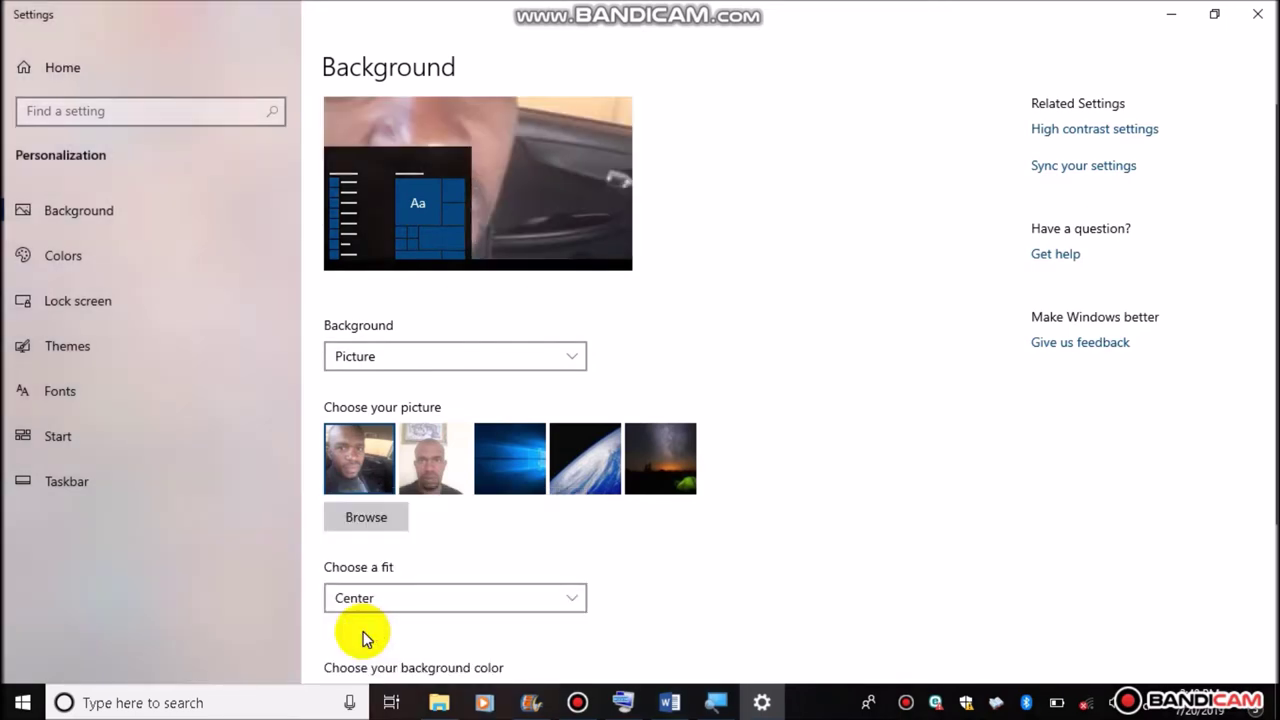
{"action": "left_click", "coordinate": [516, 186]}
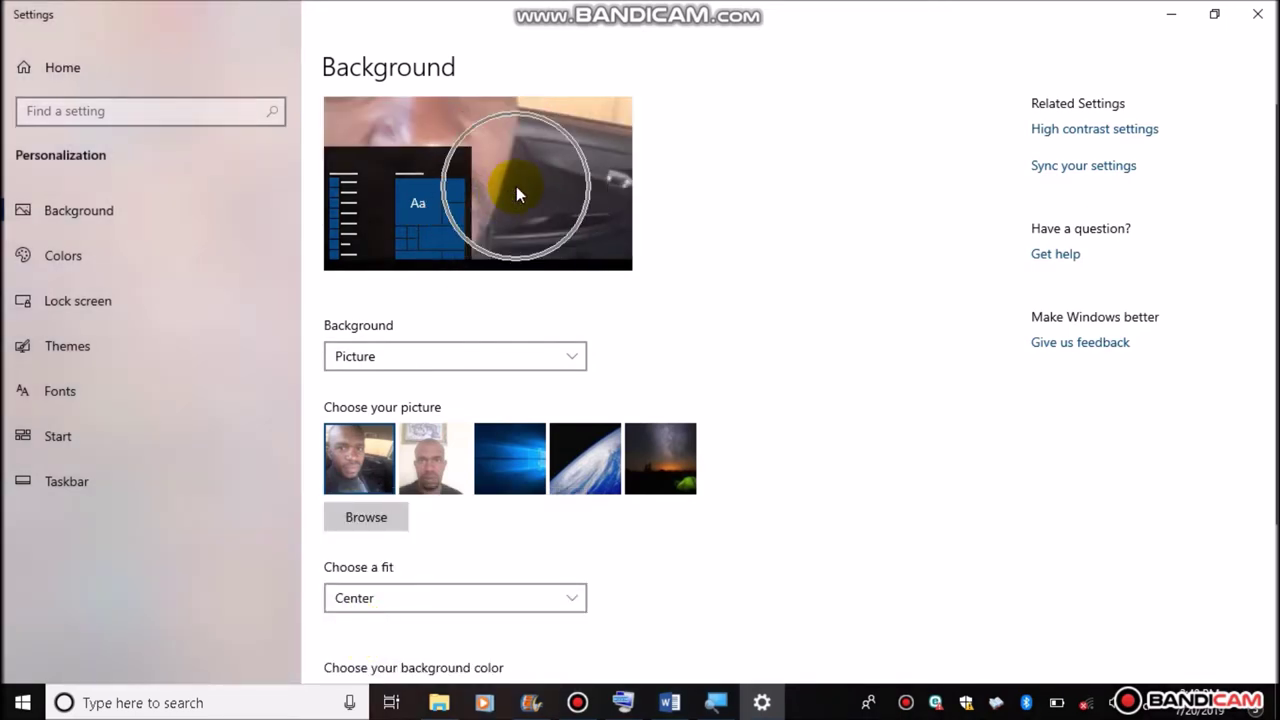
Try the Span fit on the background picture and switch it back to Center
{"action": "left_click", "coordinate": [571, 600]}
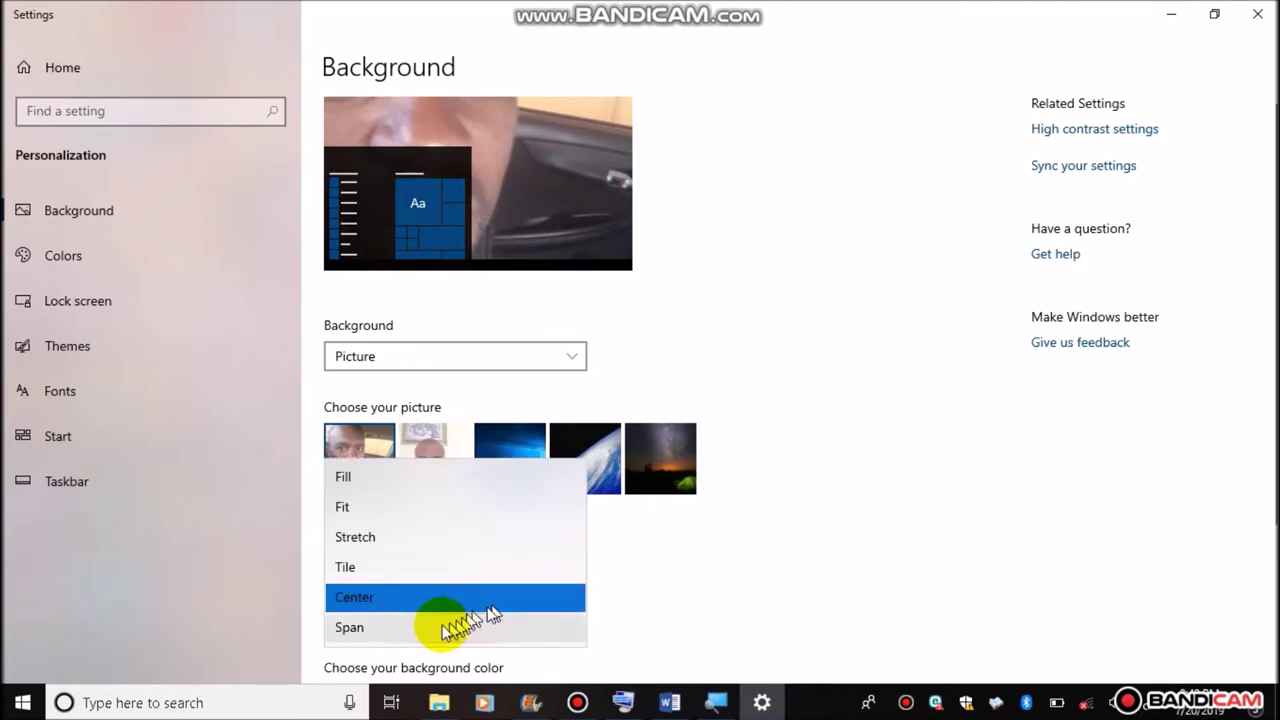
{"action": "left_click", "coordinate": [366, 632]}
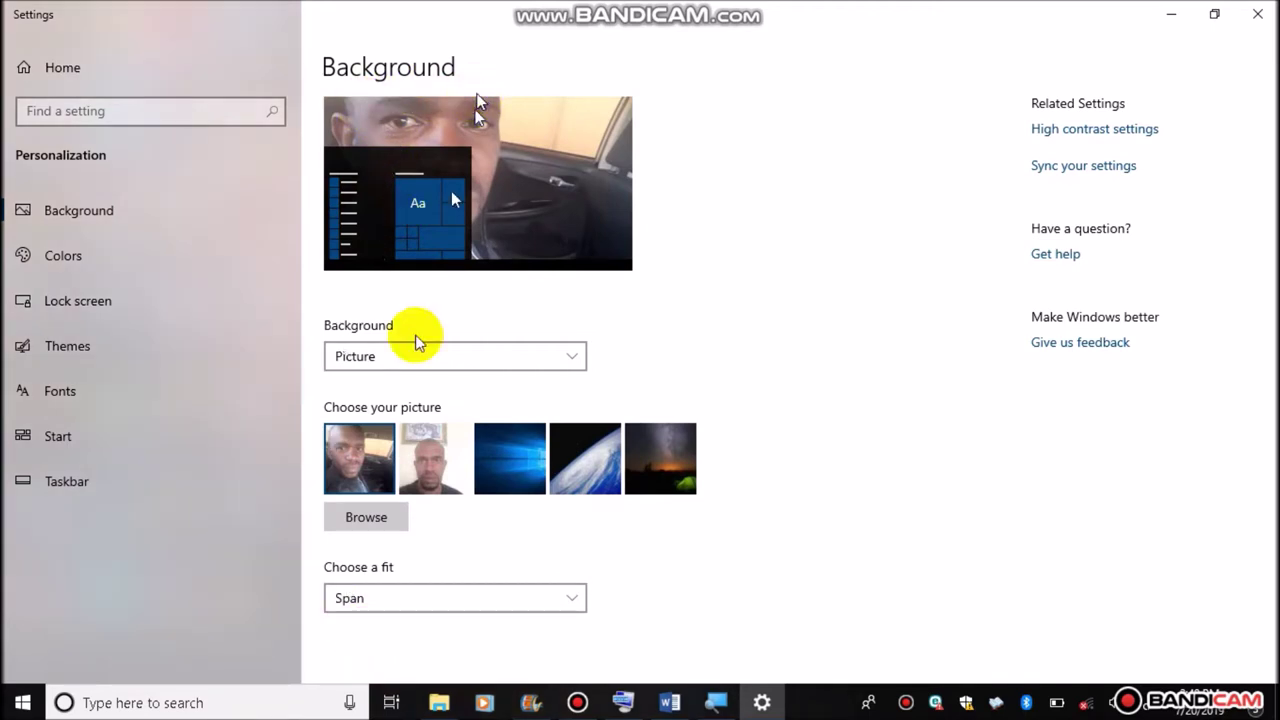
{"action": "left_click", "coordinate": [401, 606]}
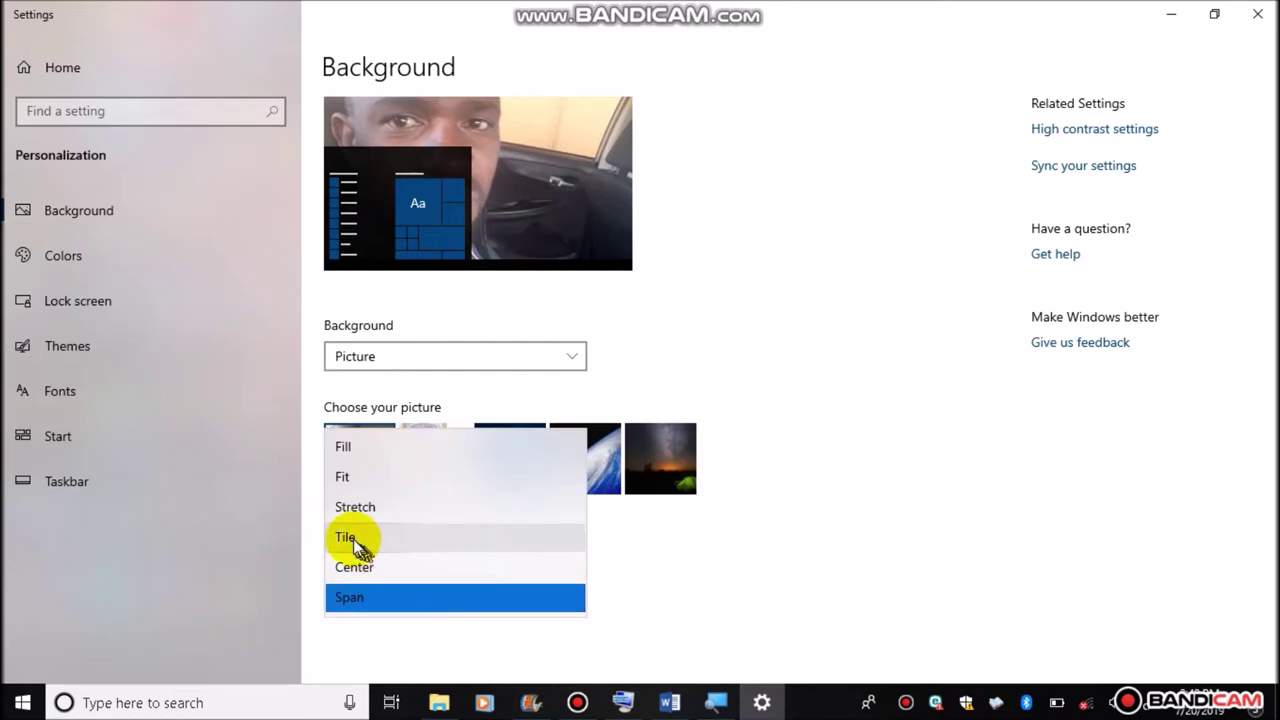
{"action": "left_click", "coordinate": [354, 566]}
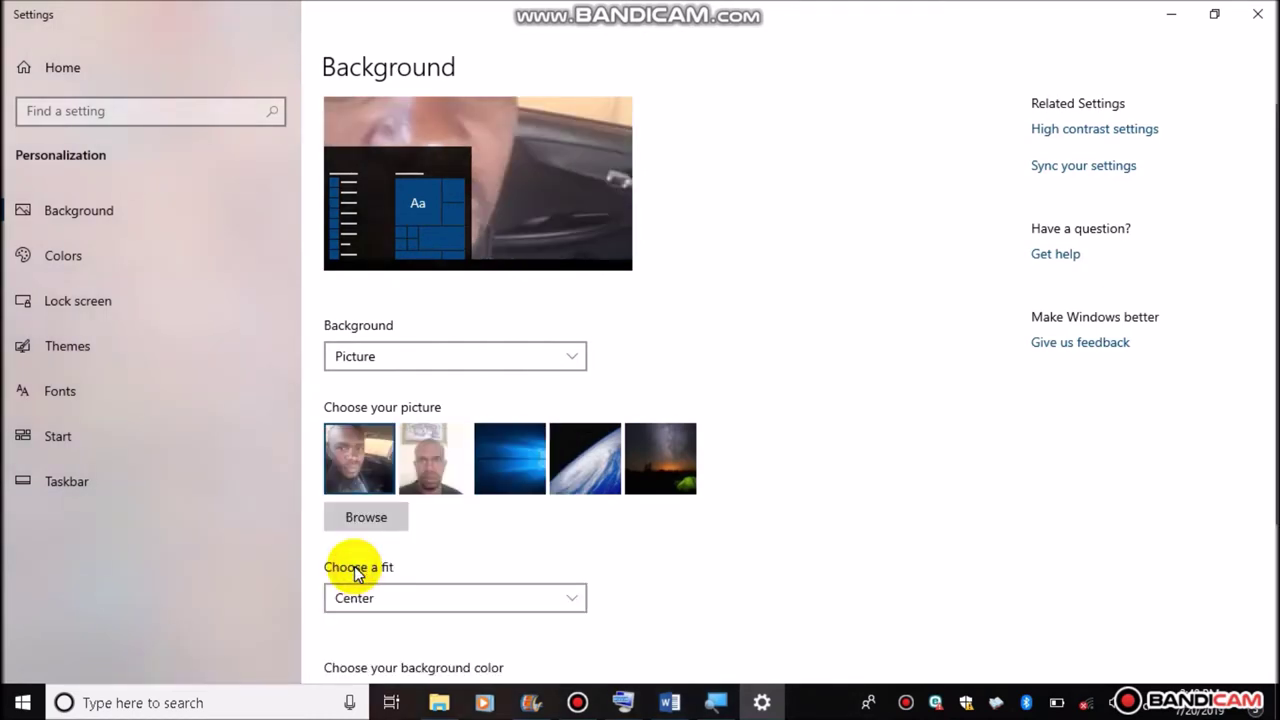
Preview the background picture with the Tile fit and set its fit to Fit
{"action": "left_click", "coordinate": [383, 597]}
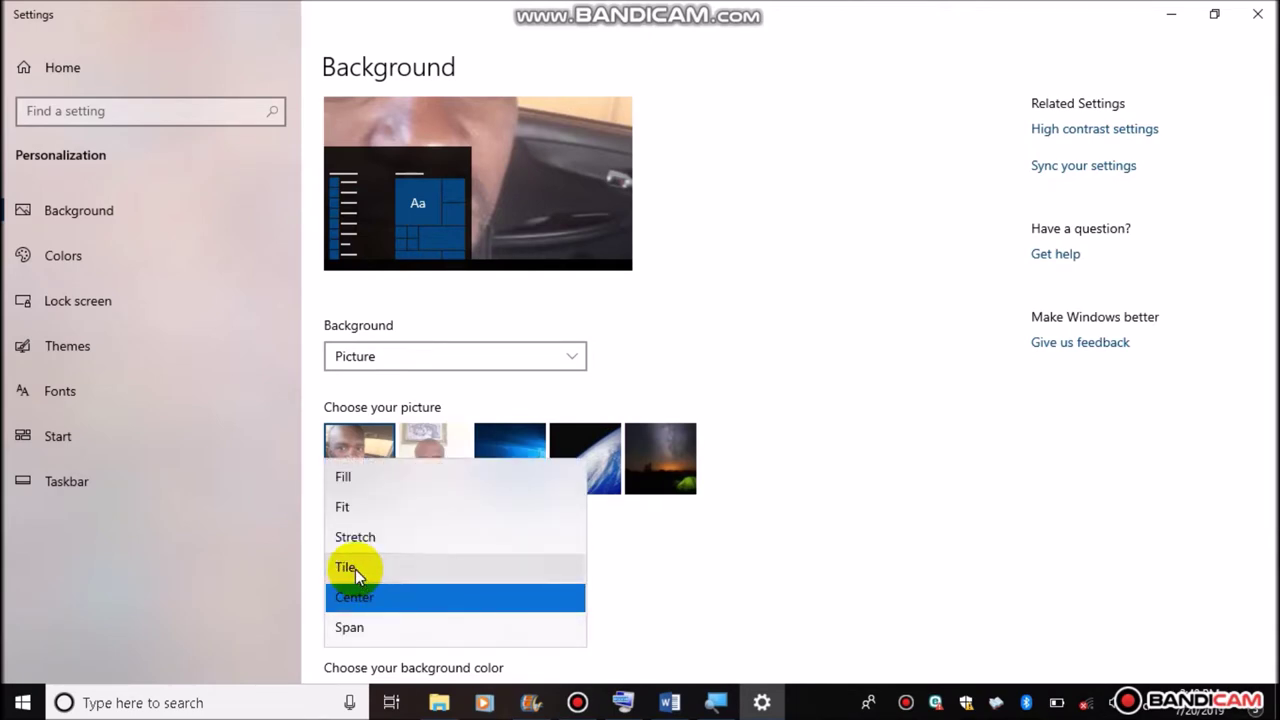
{"action": "left_click", "coordinate": [355, 568]}
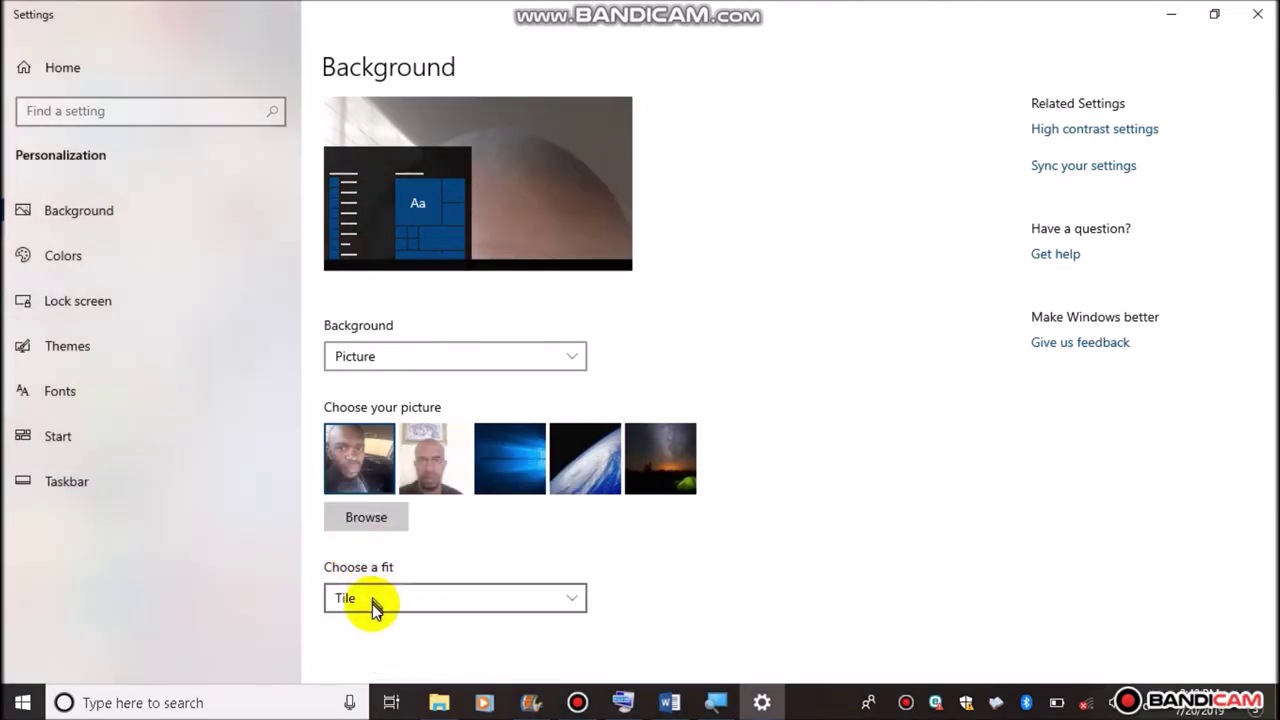
{"action": "left_click", "coordinate": [371, 600]}
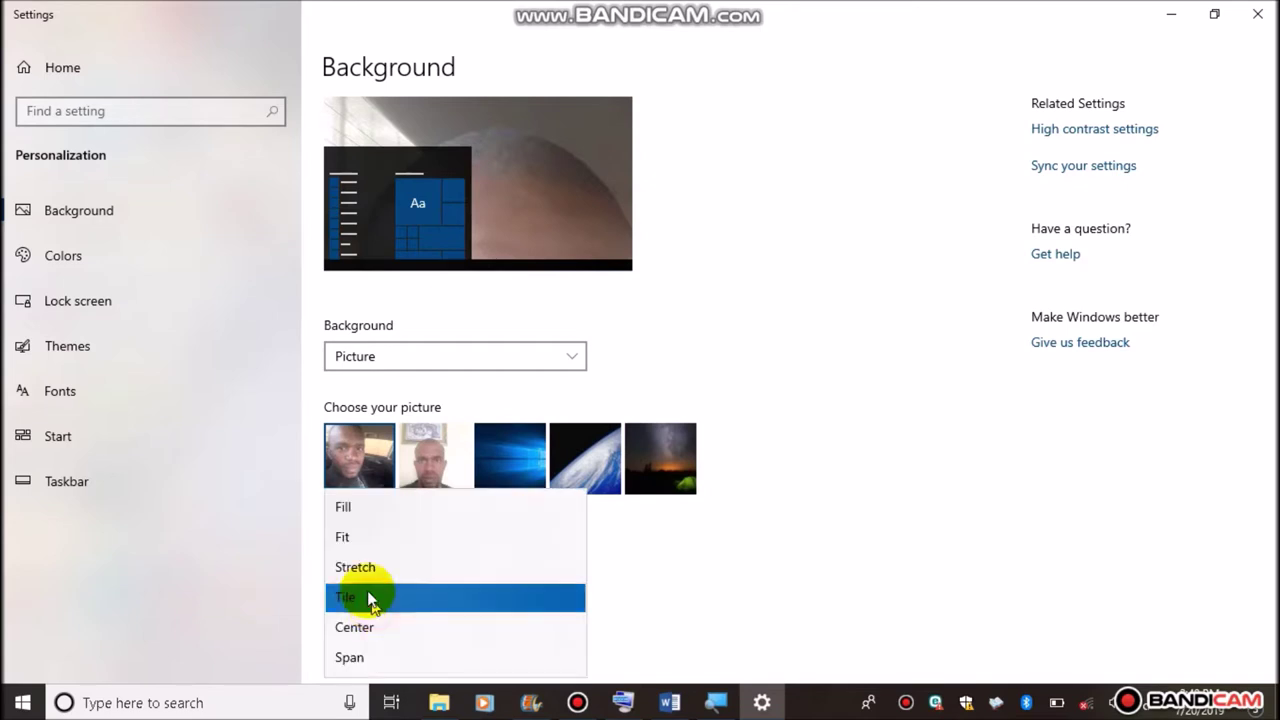
{"action": "left_click", "coordinate": [345, 540]}
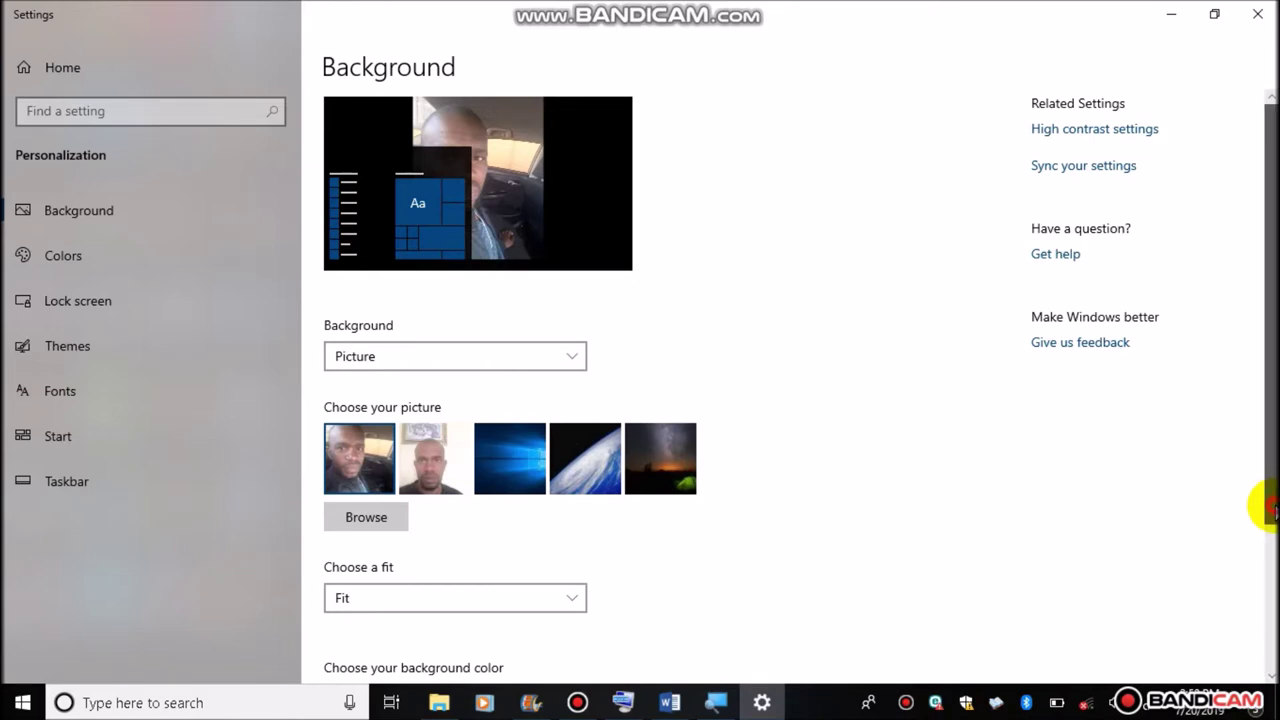
Look through the background color choices, reselect the car photo as the background, and close the settings
{"action": "left_click_drag", "start_coordinate": [1266, 503], "coordinate": [1262, 648]}
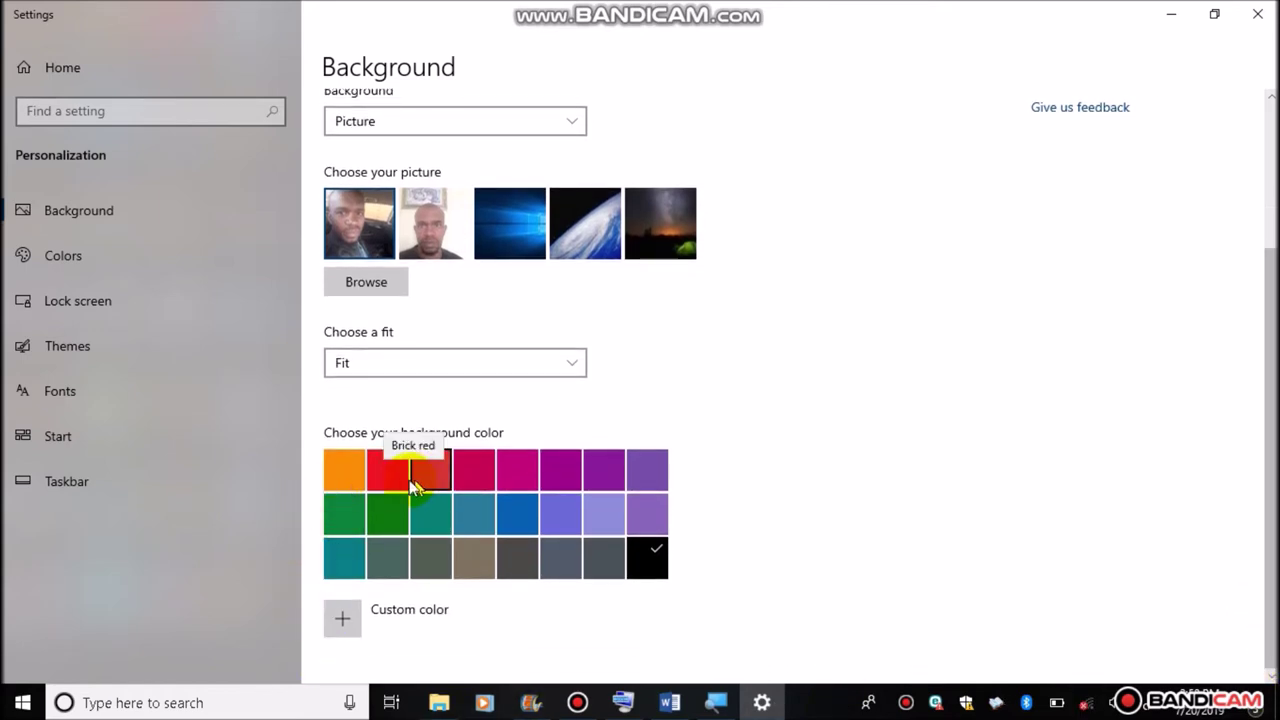
{"action": "left_click", "coordinate": [368, 221]}
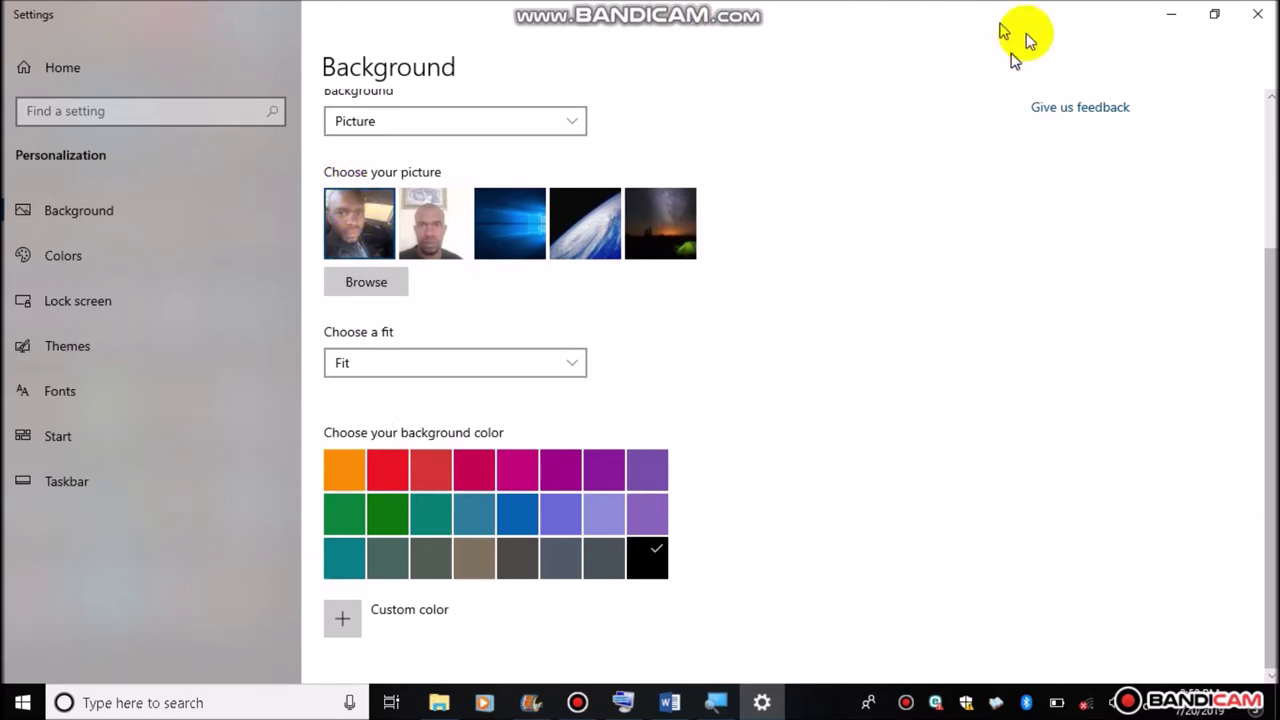
{"action": "left_click", "coordinate": [1260, 16]}
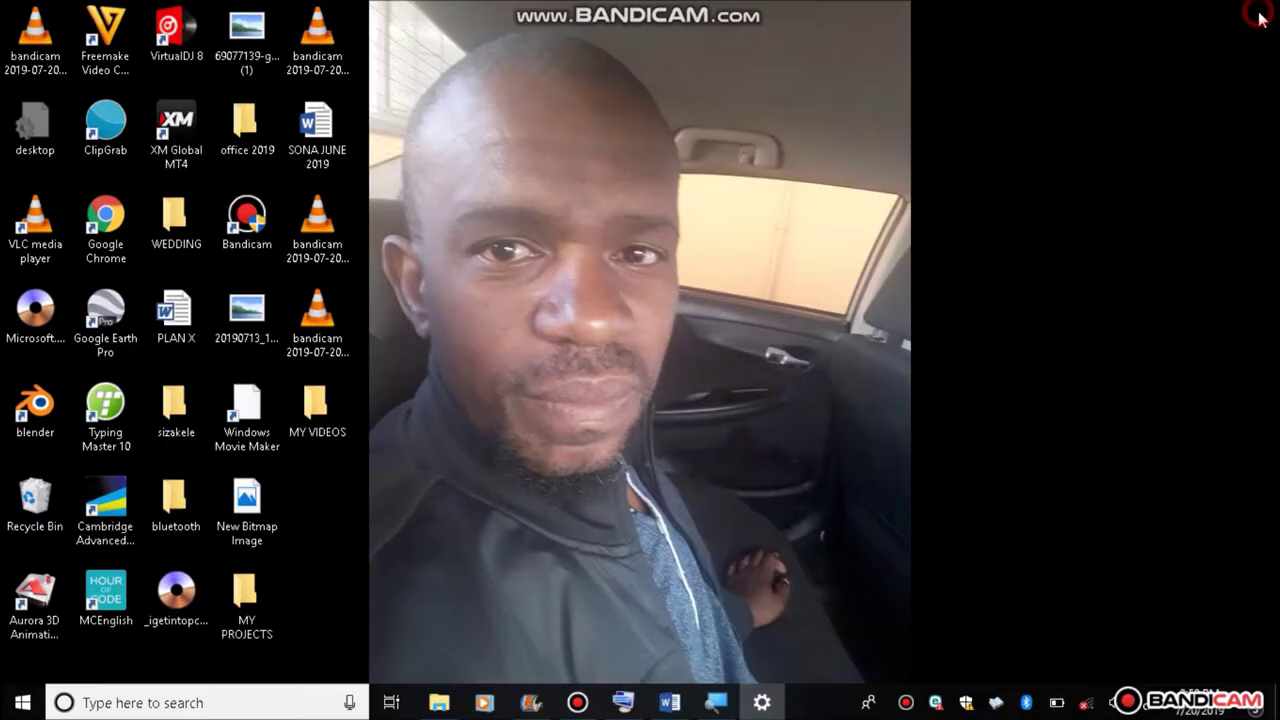
Reopen the background personalization settings from the desktop and choose the picture of Earth from space
{"action": "right_click", "coordinate": [540, 375]}
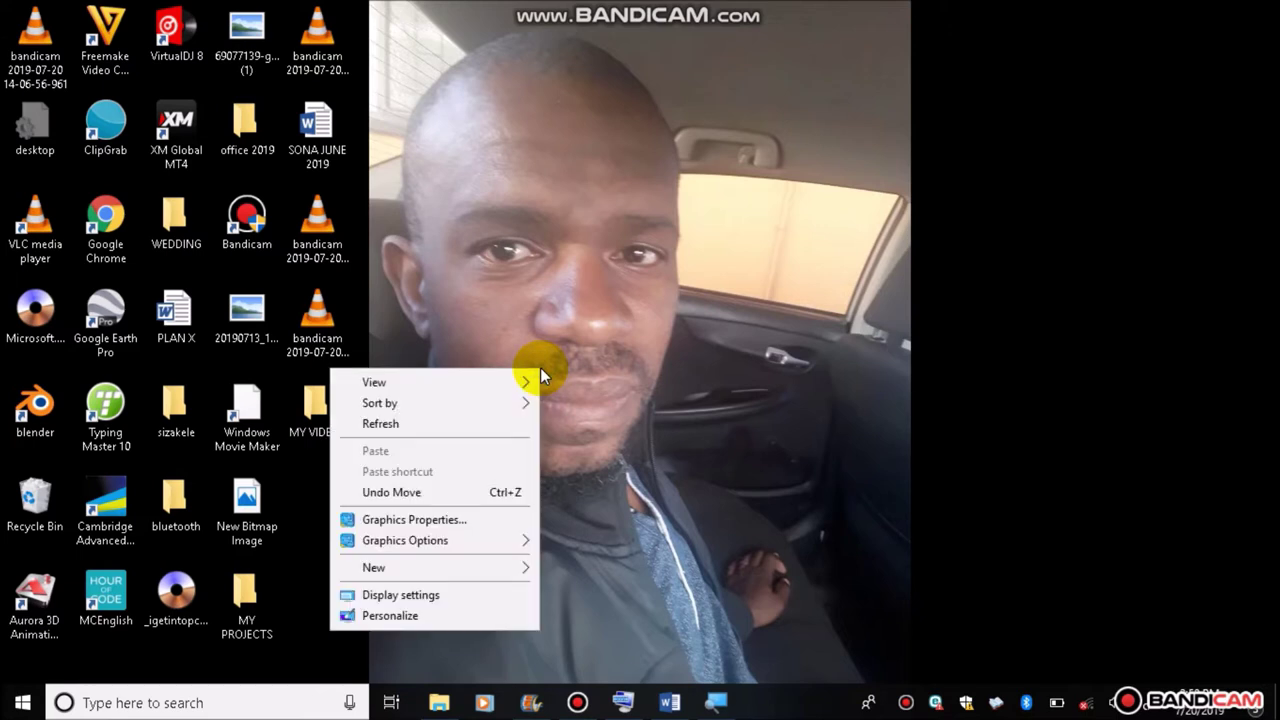
{"action": "left_click", "coordinate": [403, 612]}
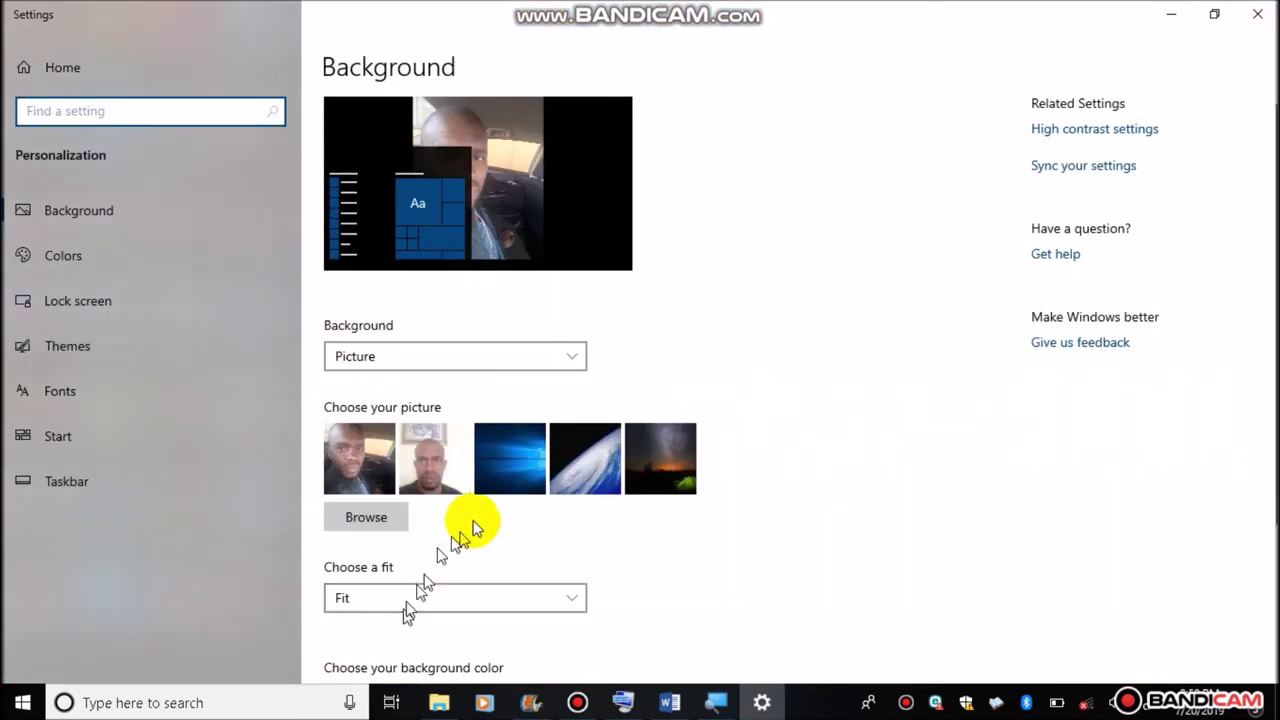
{"action": "left_click", "coordinate": [577, 480]}
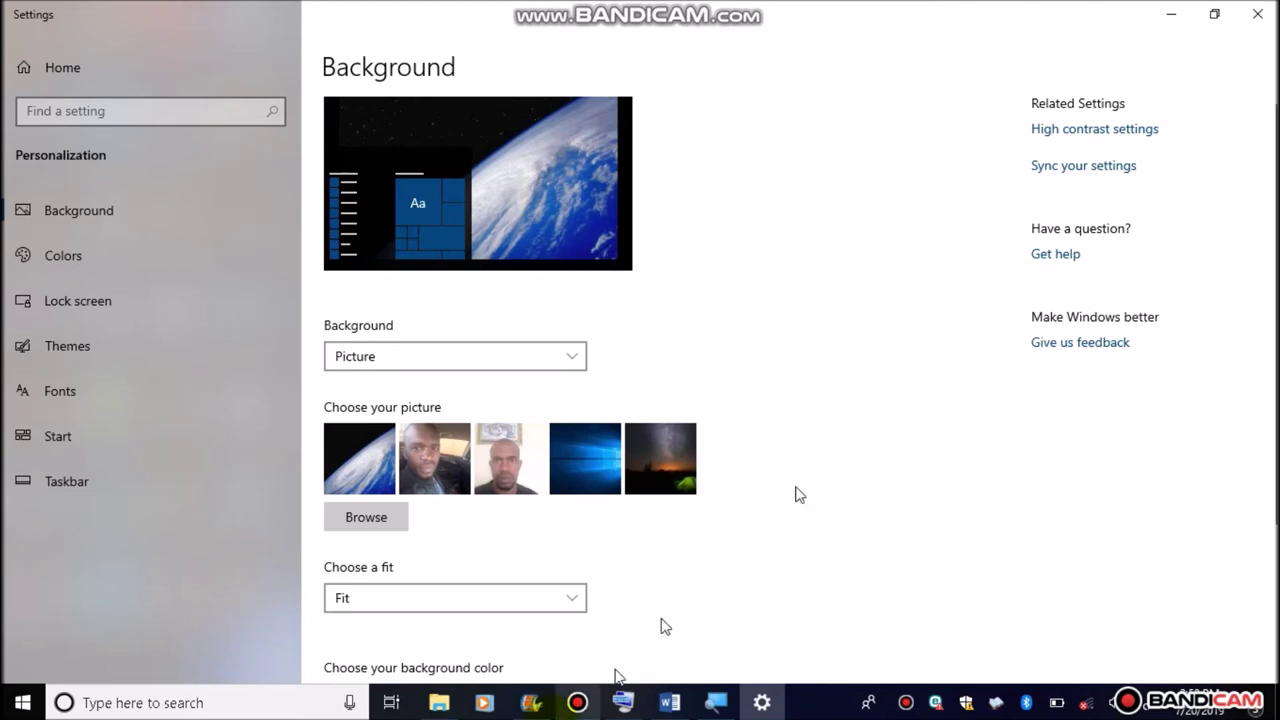
Close the background personalization settings and return to the desktop
{"action": "mouse_move", "coordinate": [580, 700]}
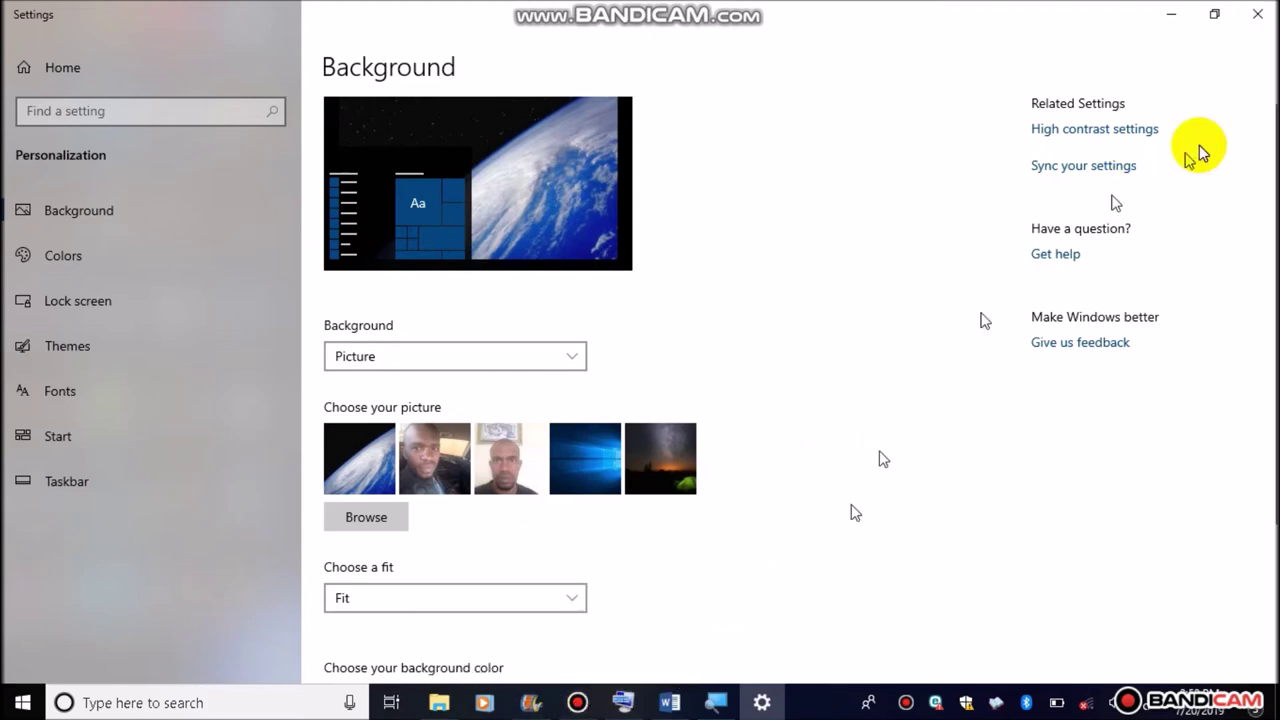
{"action": "left_click", "coordinate": [1258, 16]}
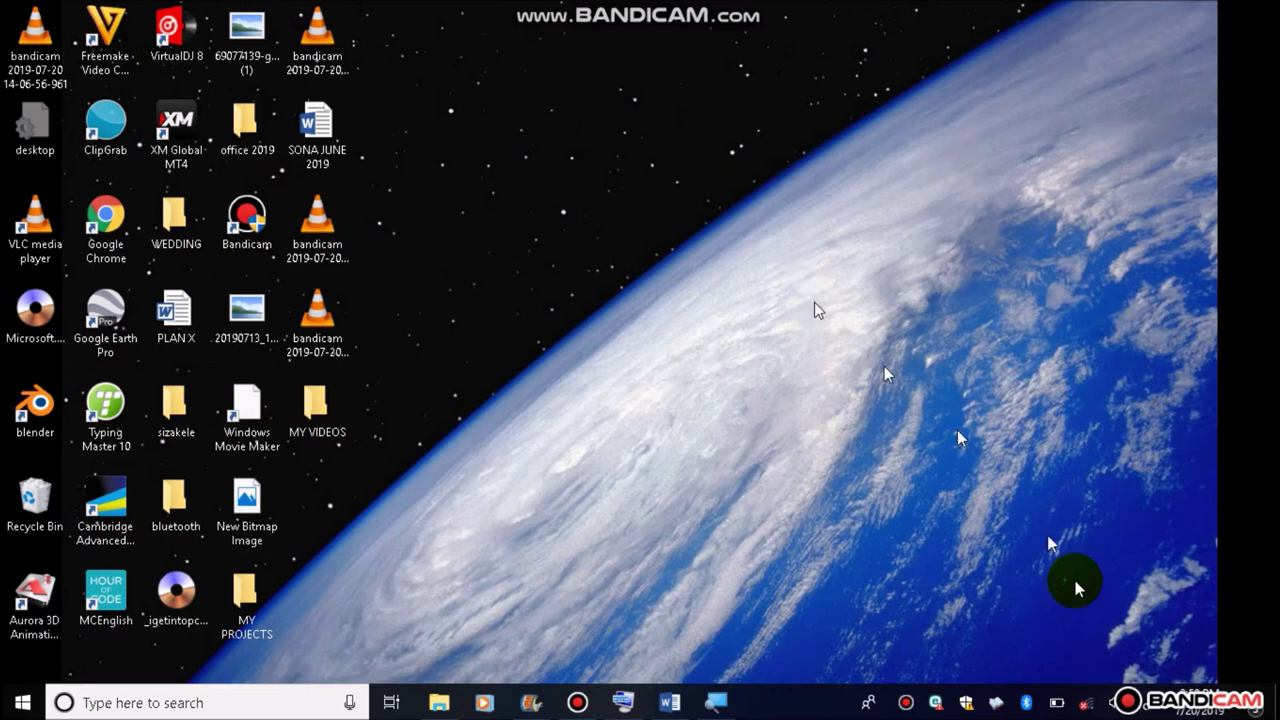
{"action": "mouse_move", "coordinate": [1061, 708]}
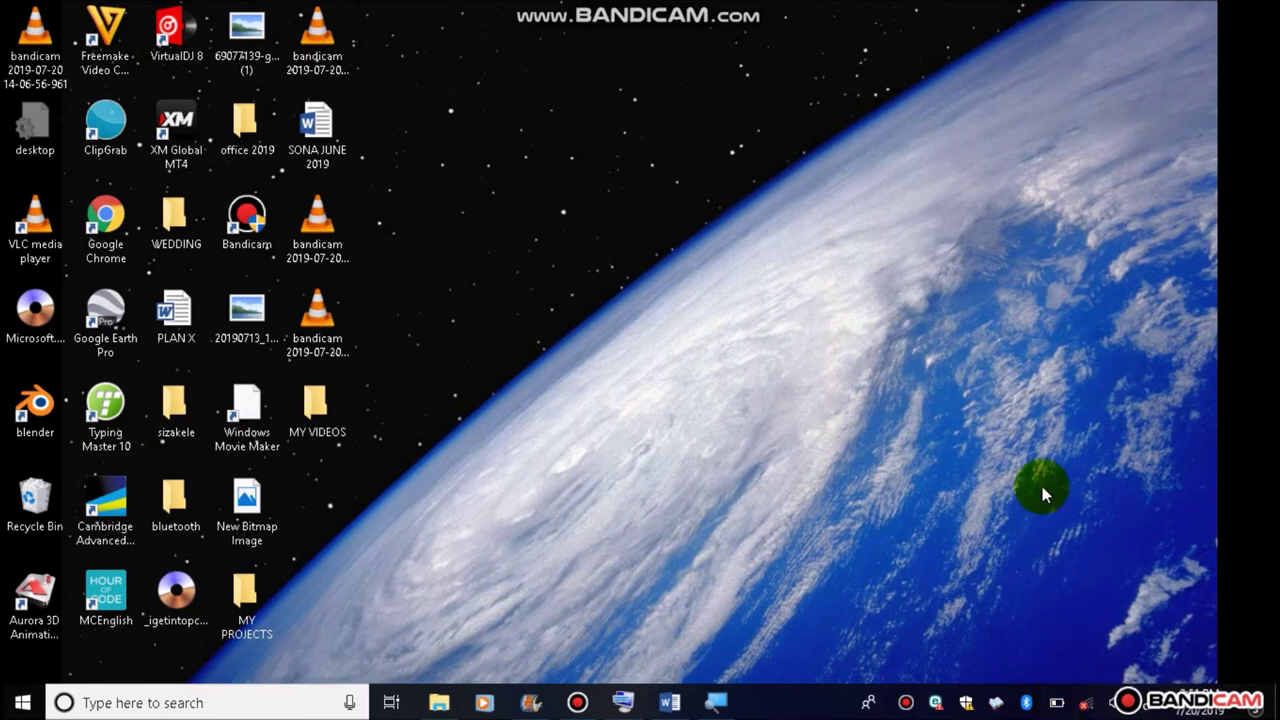
{"action": "key", "text": "super"}
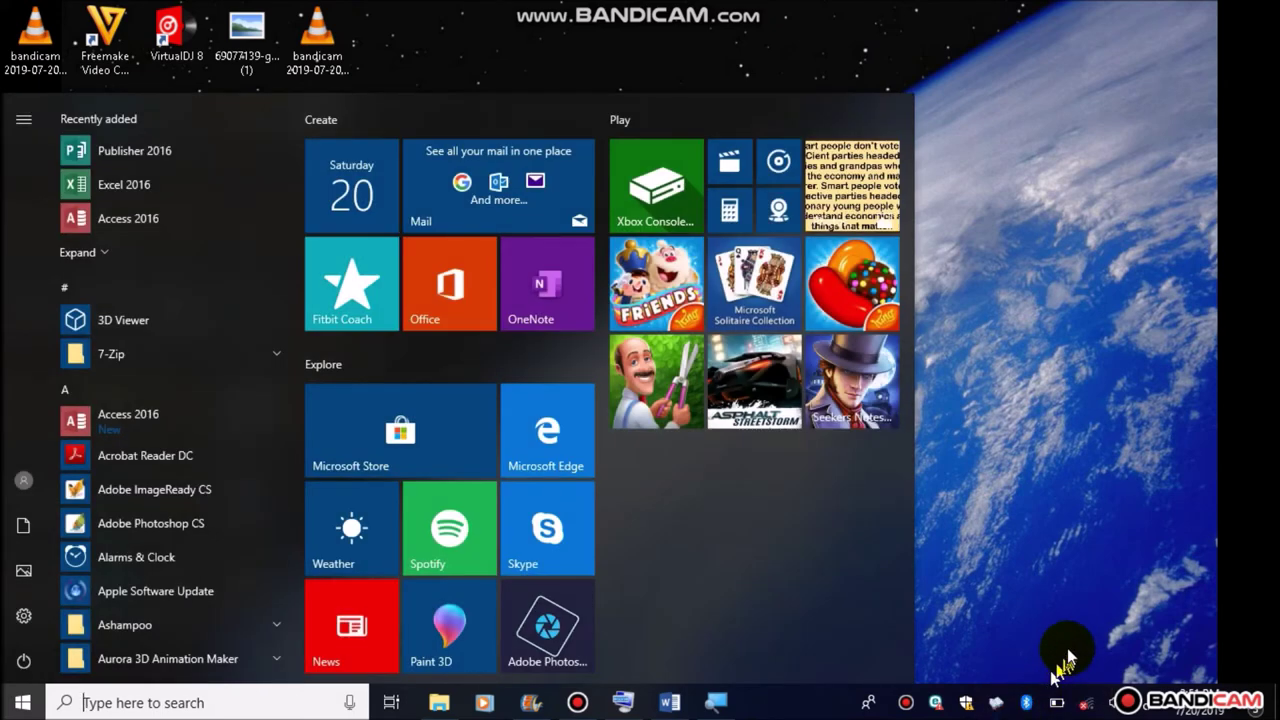
{"action": "key", "text": "super"}
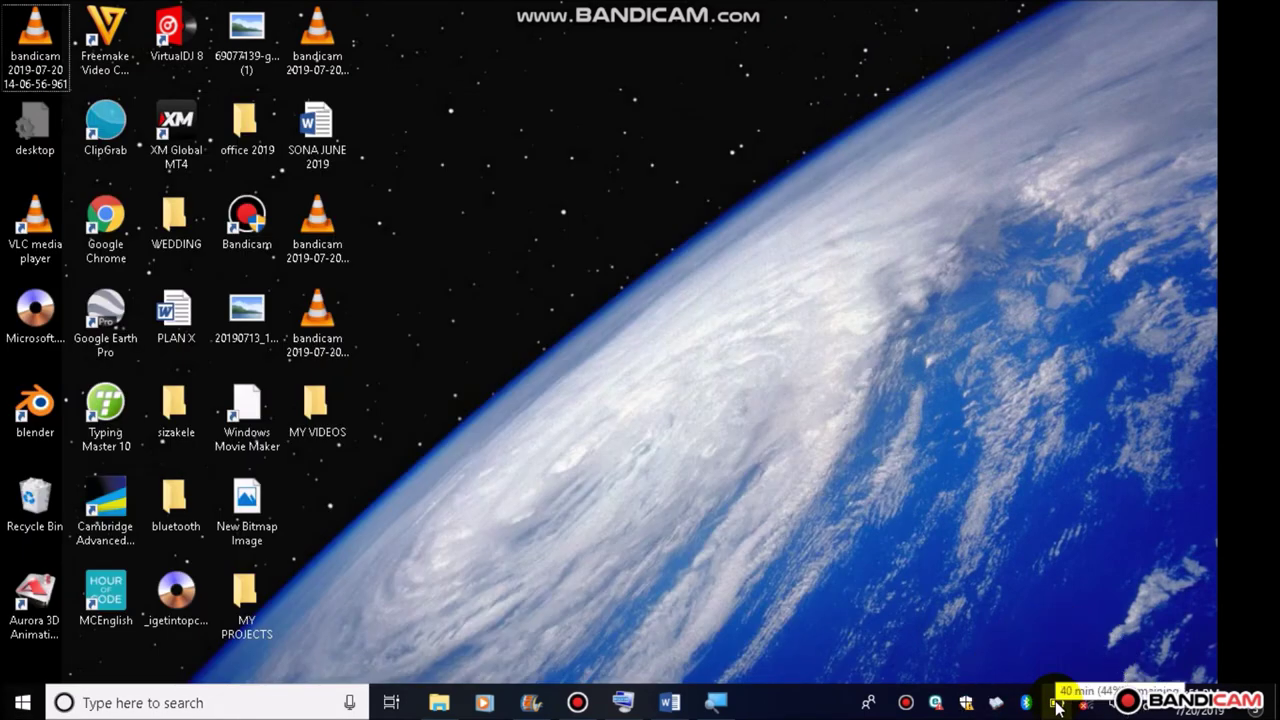
Open the full battery settings from the battery status and turn on battery saver until the next charge
{"action": "left_click", "coordinate": [1057, 705]}
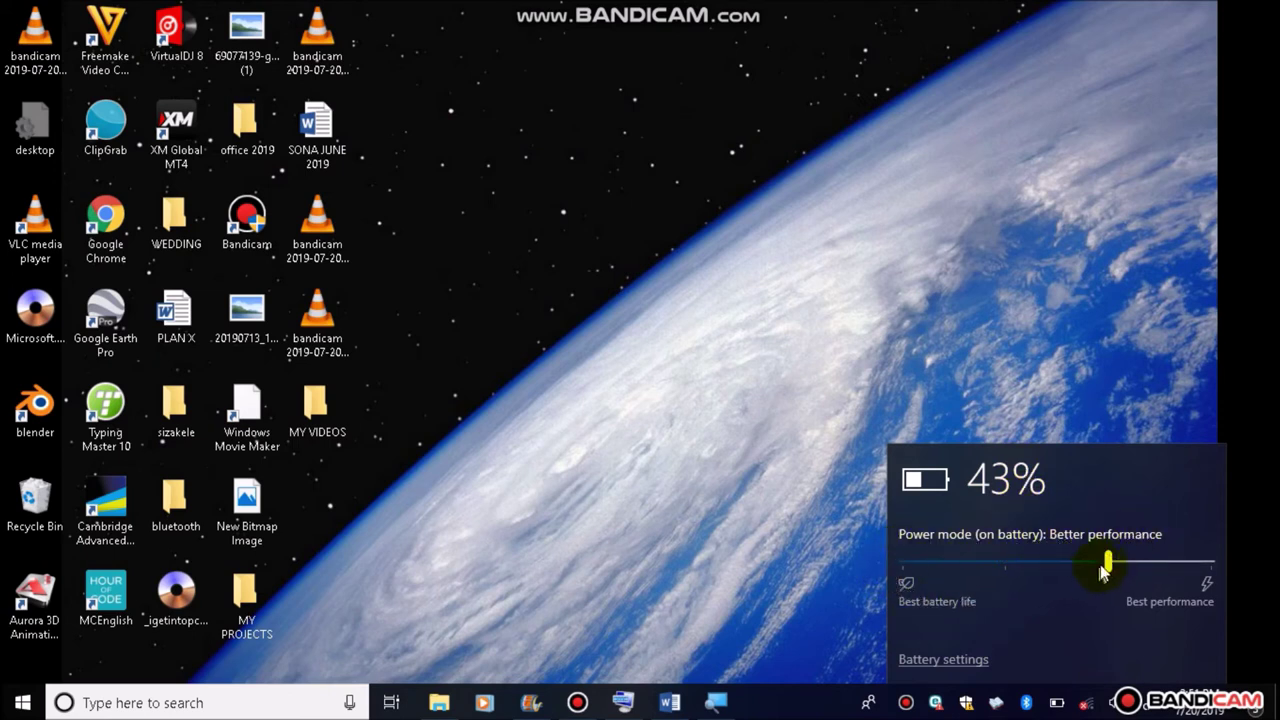
{"action": "left_click", "coordinate": [940, 662]}
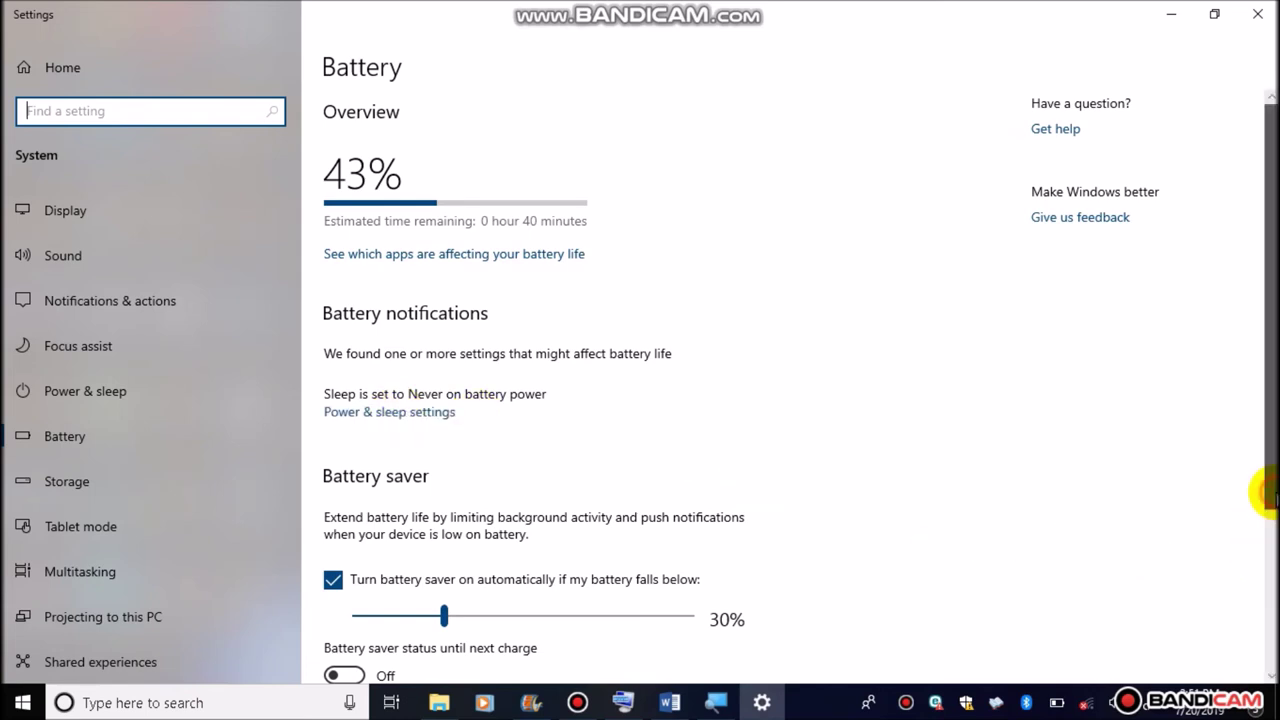
{"action": "left_click_drag", "start_coordinate": [1266, 491], "coordinate": [1268, 565]}
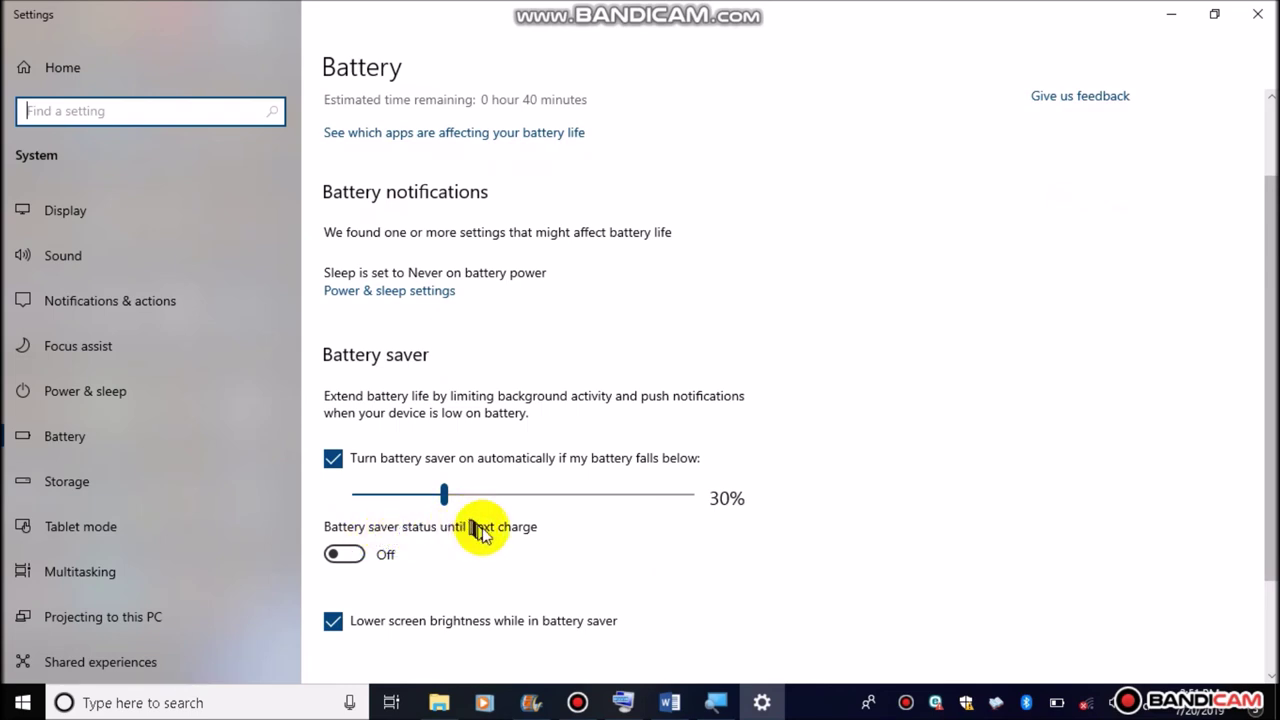
{"action": "left_click", "coordinate": [344, 555]}
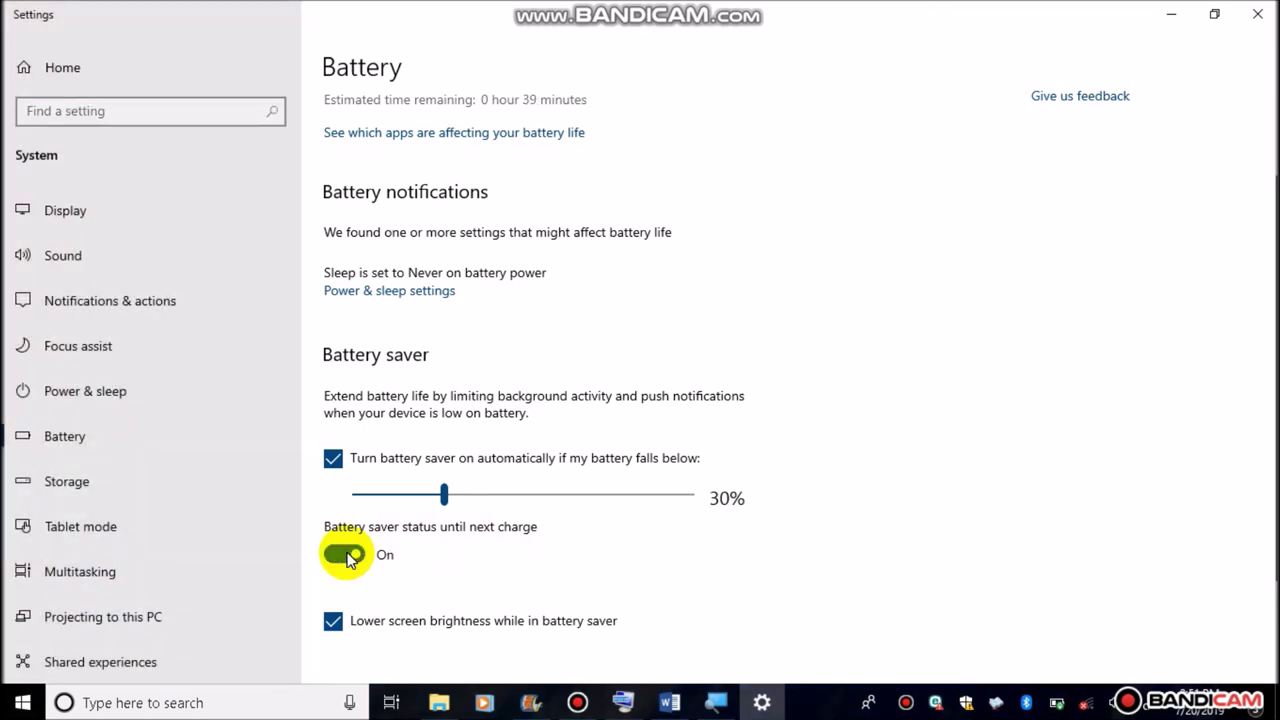